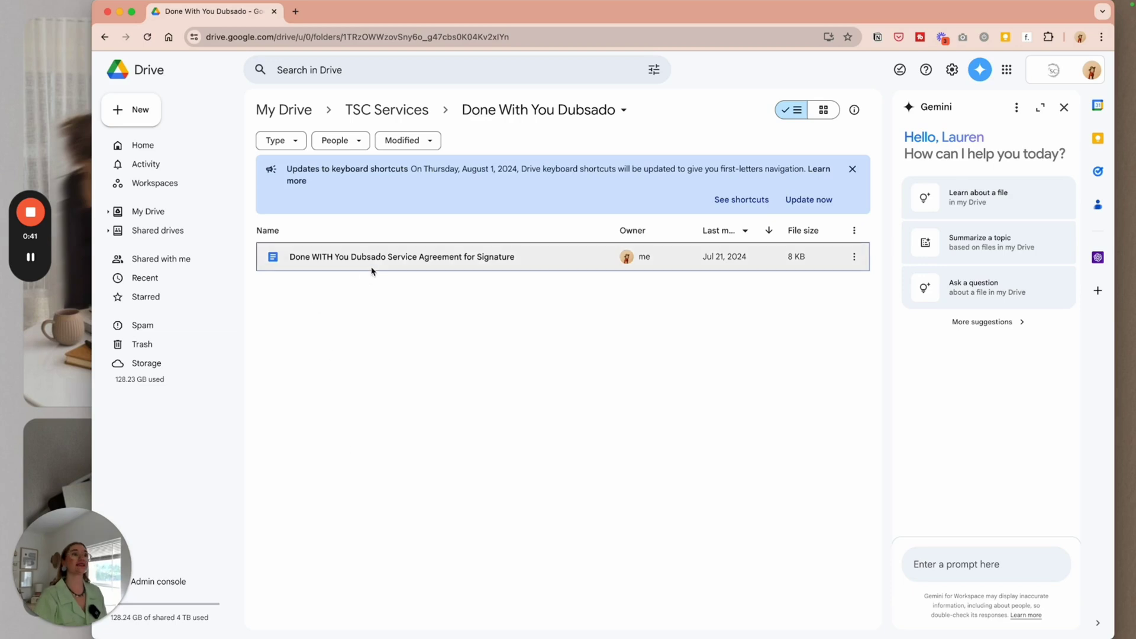
- In the Done With You Dubsado folder, open the New menu and dismiss it without creating anything
{"action": "left_click", "coordinate": [131, 110]}
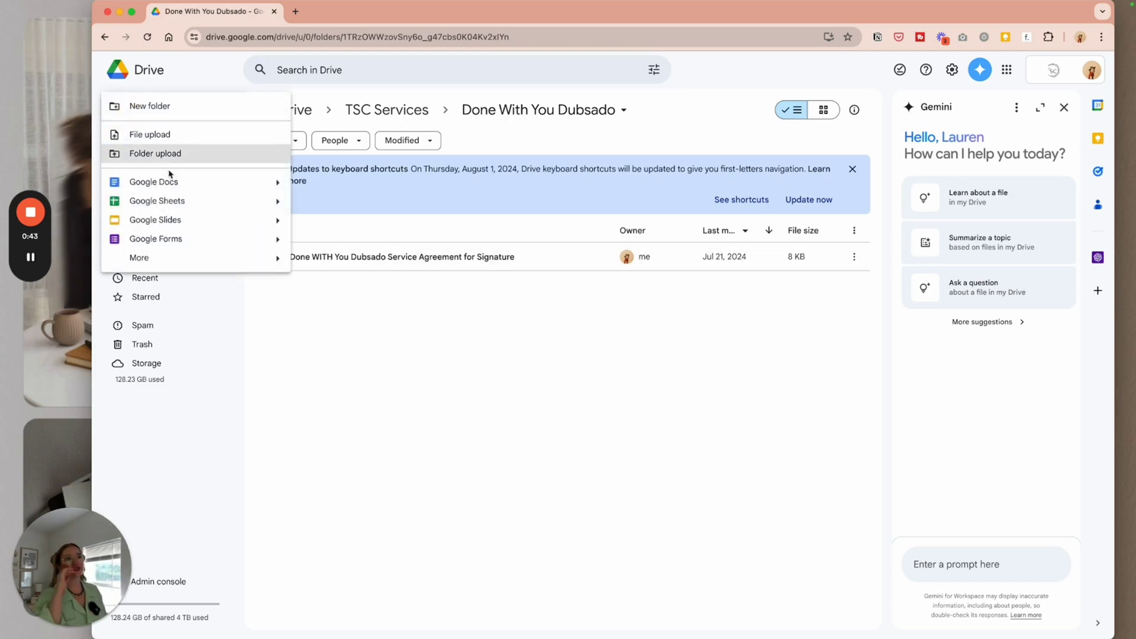
{"action": "left_click", "coordinate": [413, 335]}
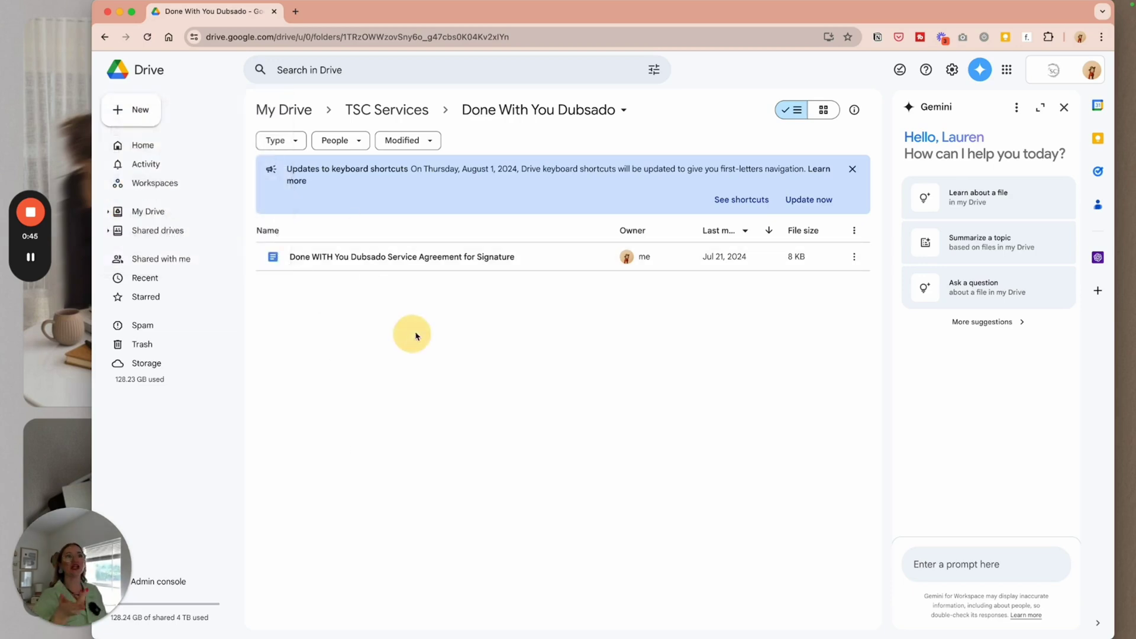
- Open the service agreement and add a Client Name line above Conditions
{"action": "left_click", "coordinate": [435, 258]}
{"action": "double_click", "coordinate": [435, 258]}
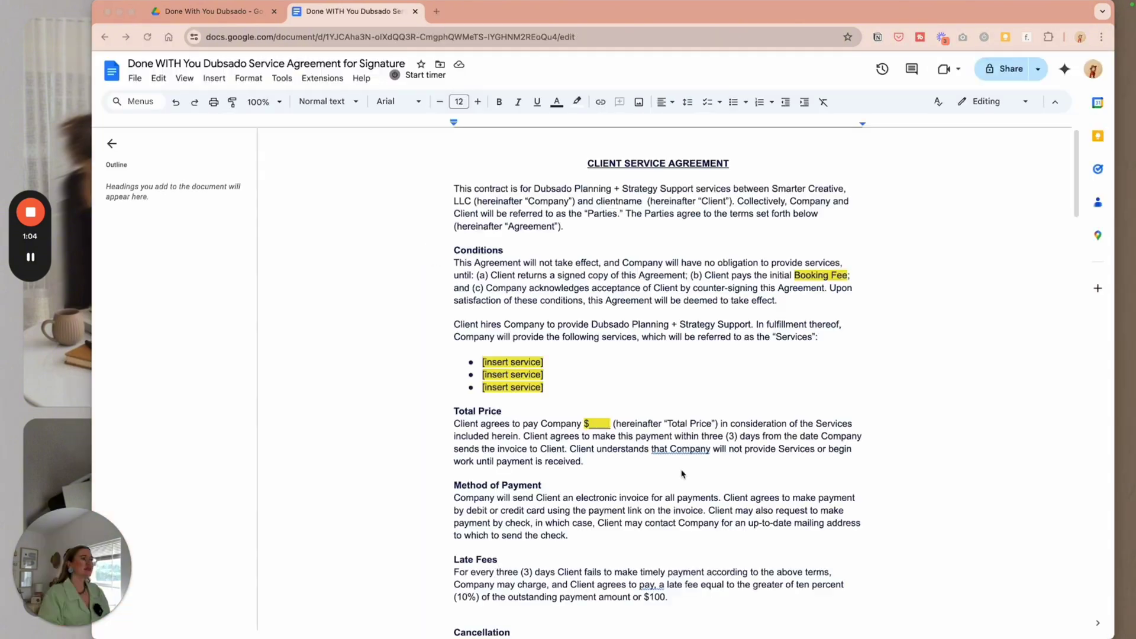
{"action": "left_click", "coordinate": [562, 238]}
{"action": "key", "text": "Return"}
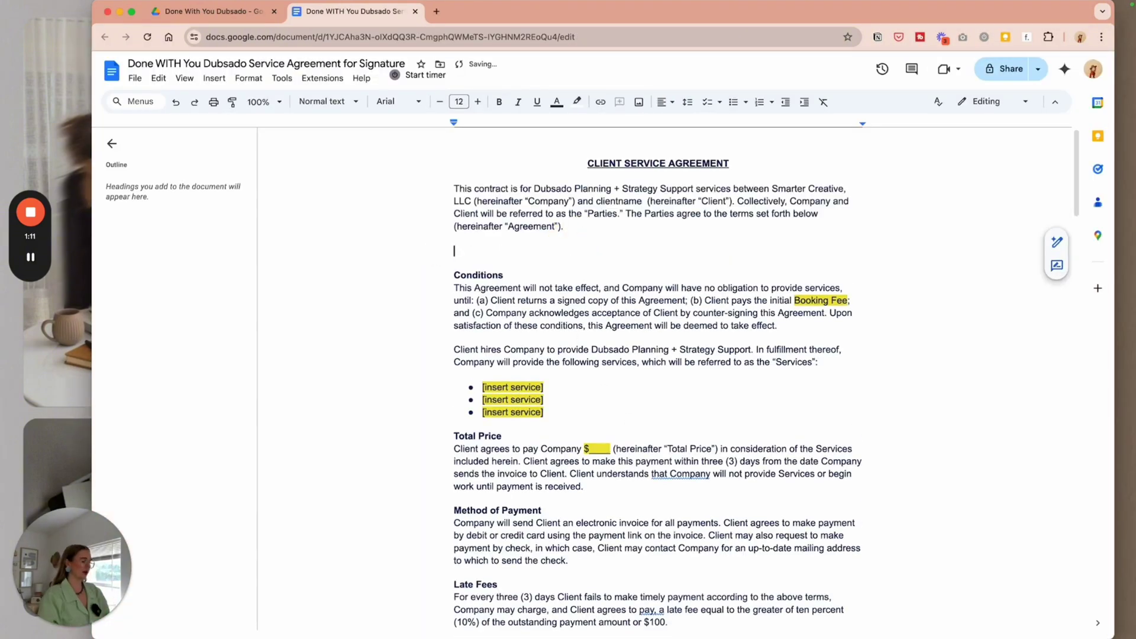
{"action": "type", "text": "Client Name"}
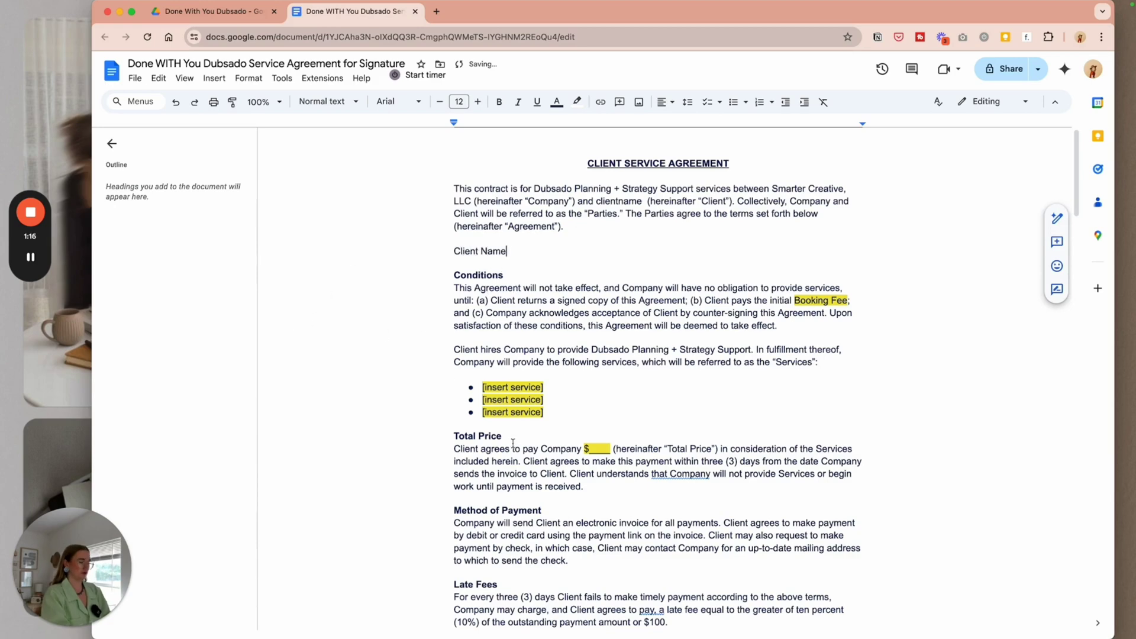
- Scroll to the end of the agreement and add an empty line after the last text
{"action": "left_click", "coordinate": [504, 398]}
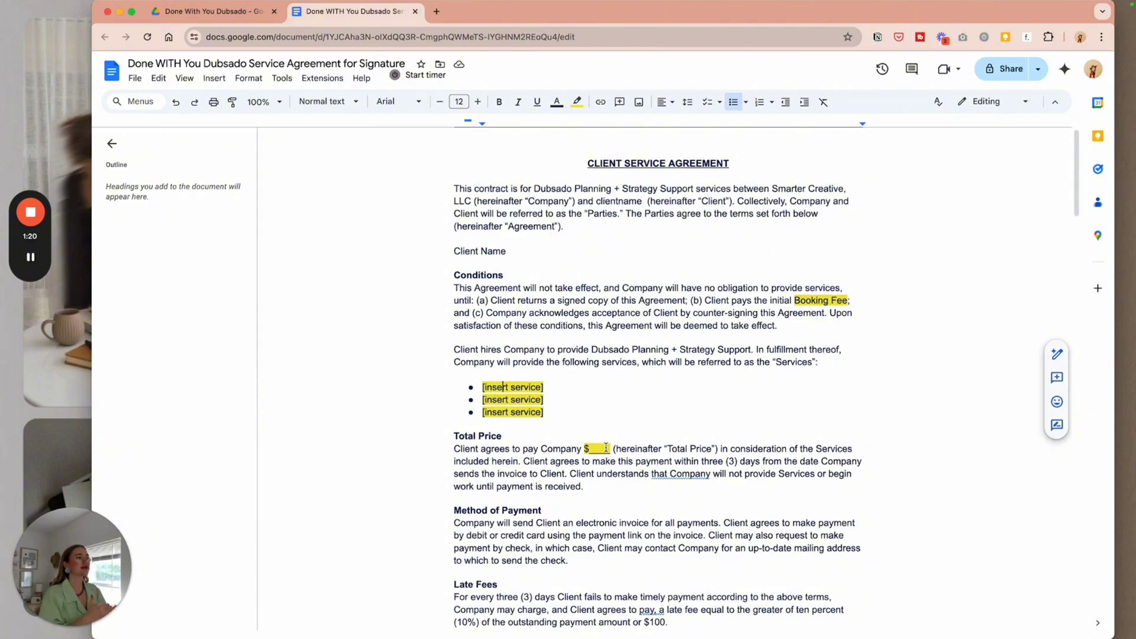
{"action": "scroll", "coordinate": [605, 448], "scroll_direction": "down", "scroll_amount": 10}
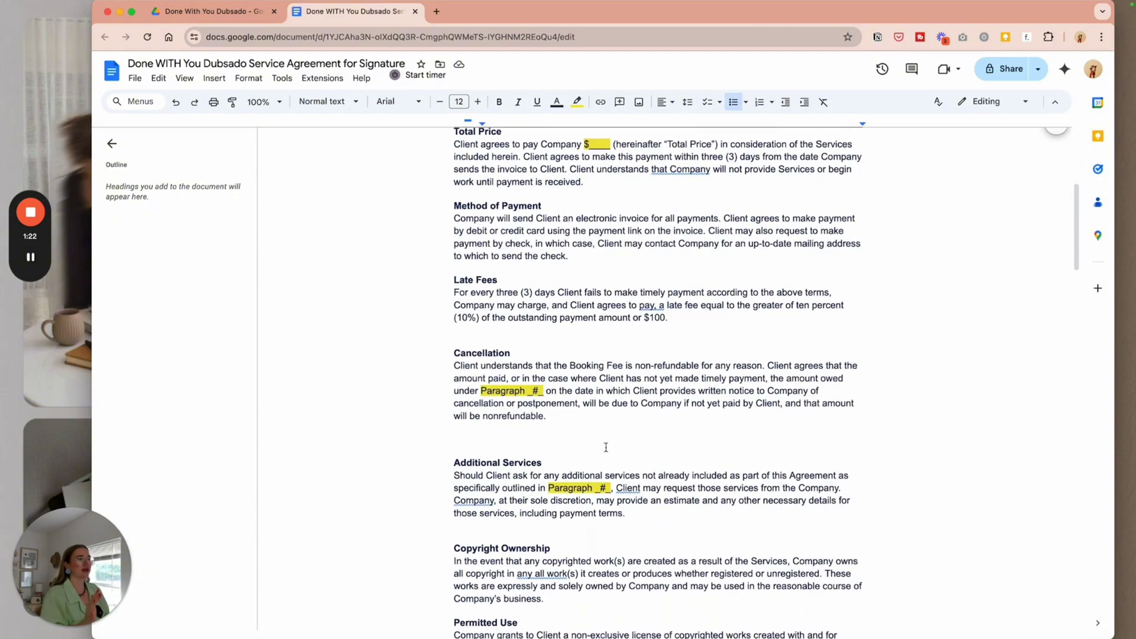
{"action": "scroll", "coordinate": [606, 448], "scroll_direction": "down", "scroll_amount": 19}
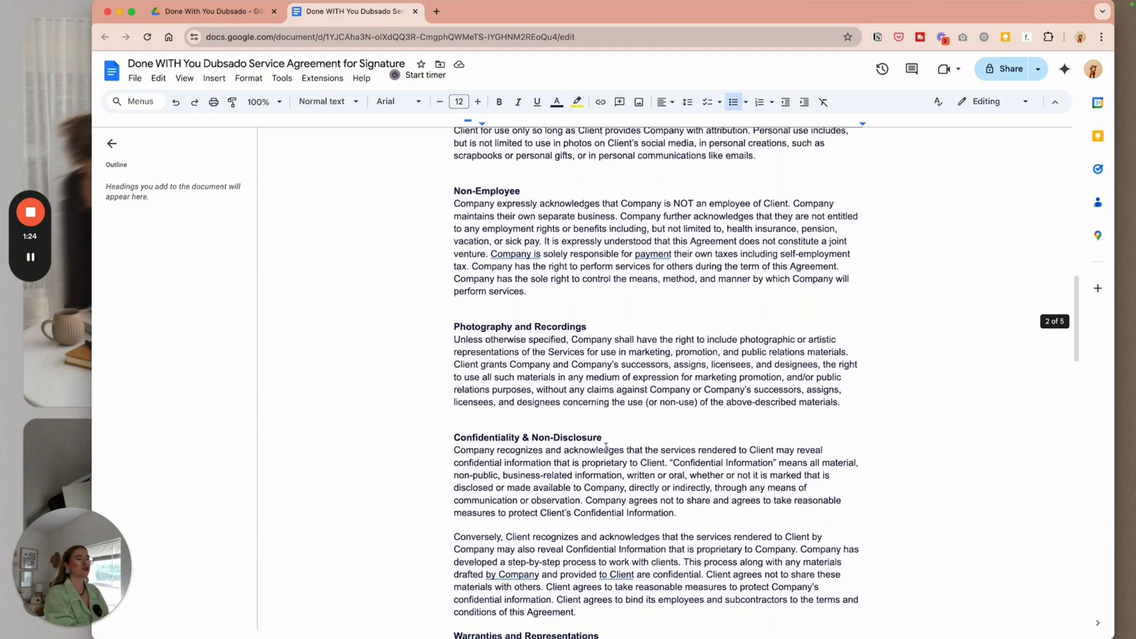
{"action": "scroll", "coordinate": [606, 448], "scroll_direction": "up", "scroll_amount": 20}
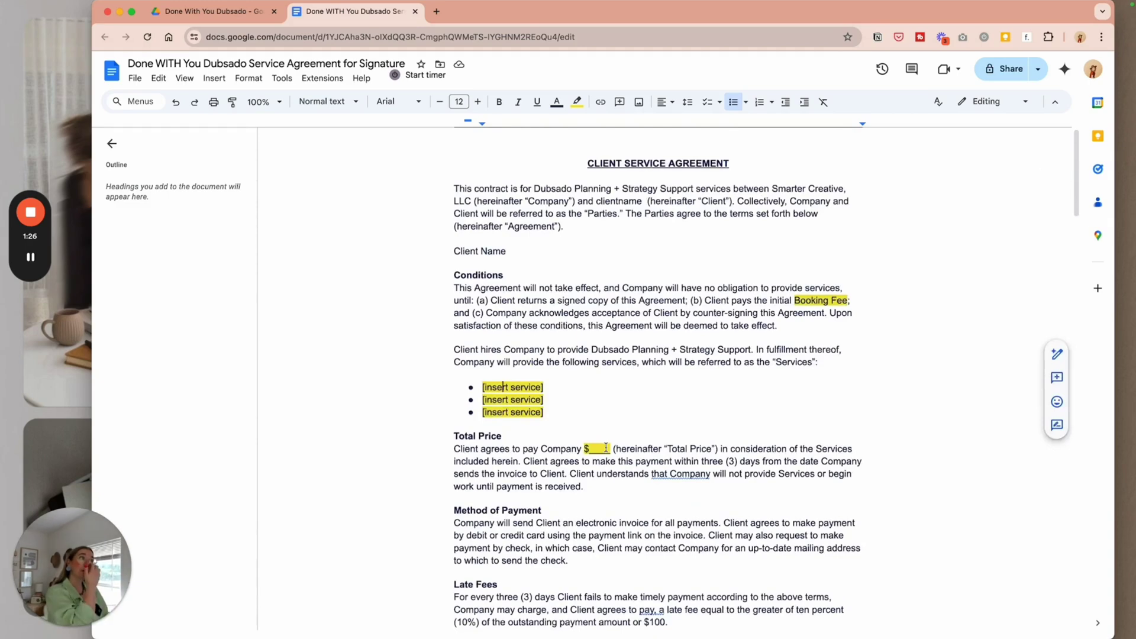
{"action": "scroll", "coordinate": [606, 448], "scroll_direction": "down", "scroll_amount": 1}
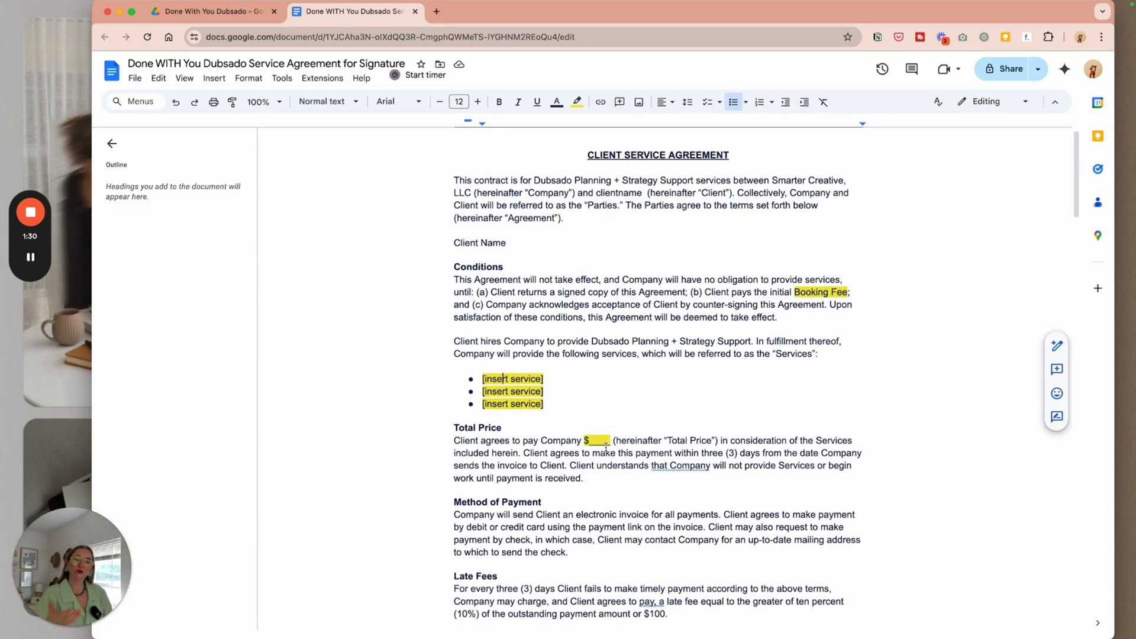
{"action": "scroll", "coordinate": [606, 448], "scroll_direction": "down", "scroll_amount": 10}
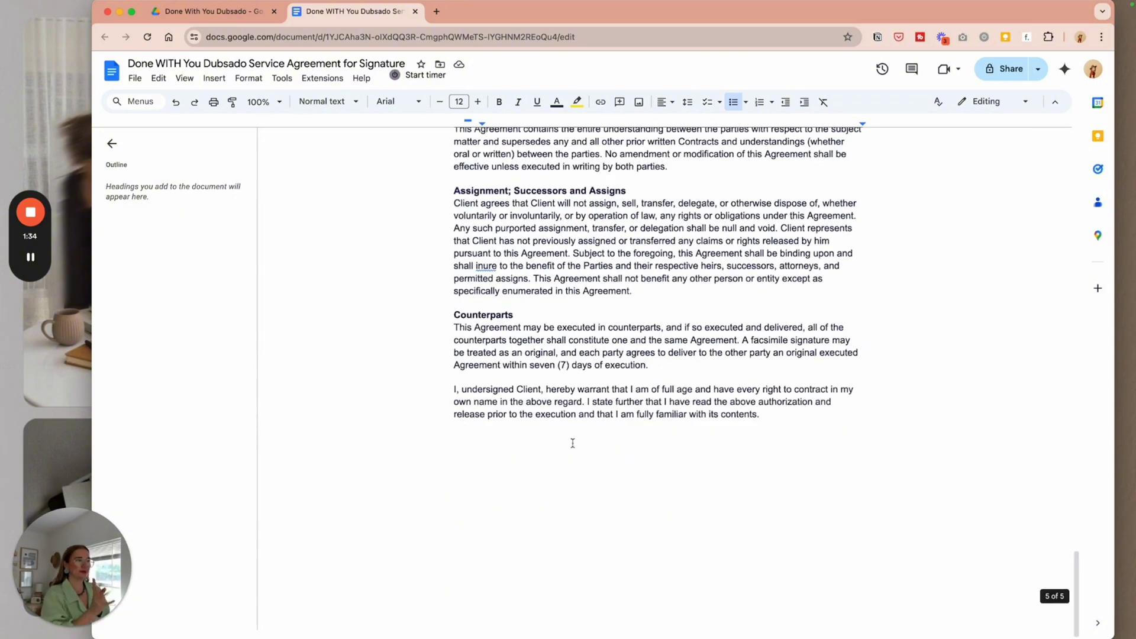
{"action": "left_click", "coordinate": [573, 443]}
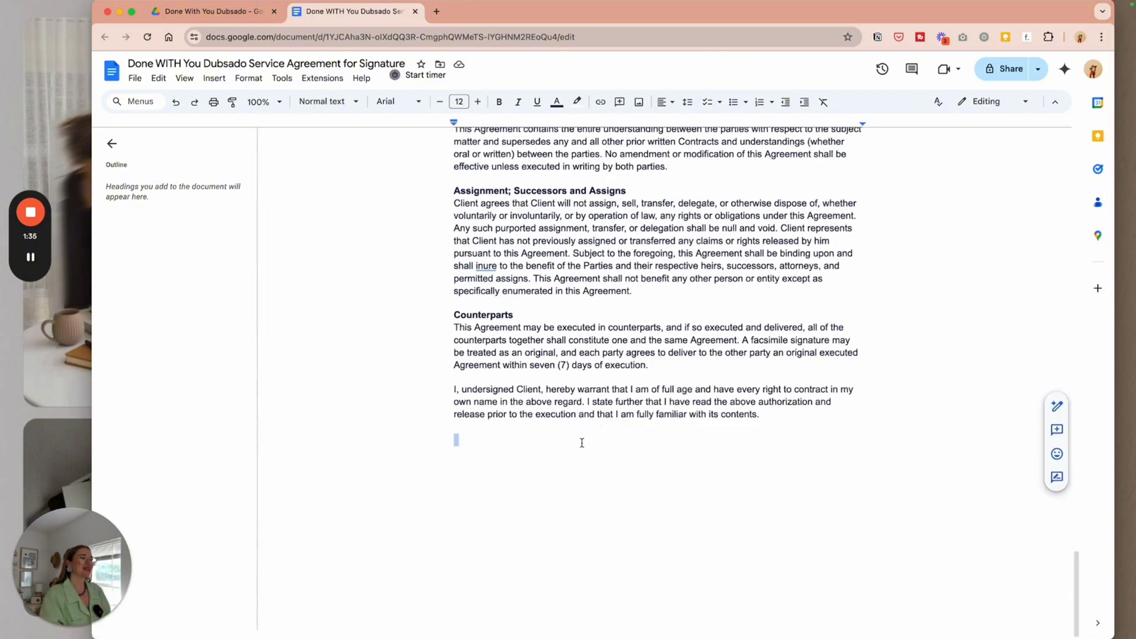
{"action": "key", "text": "Return"}
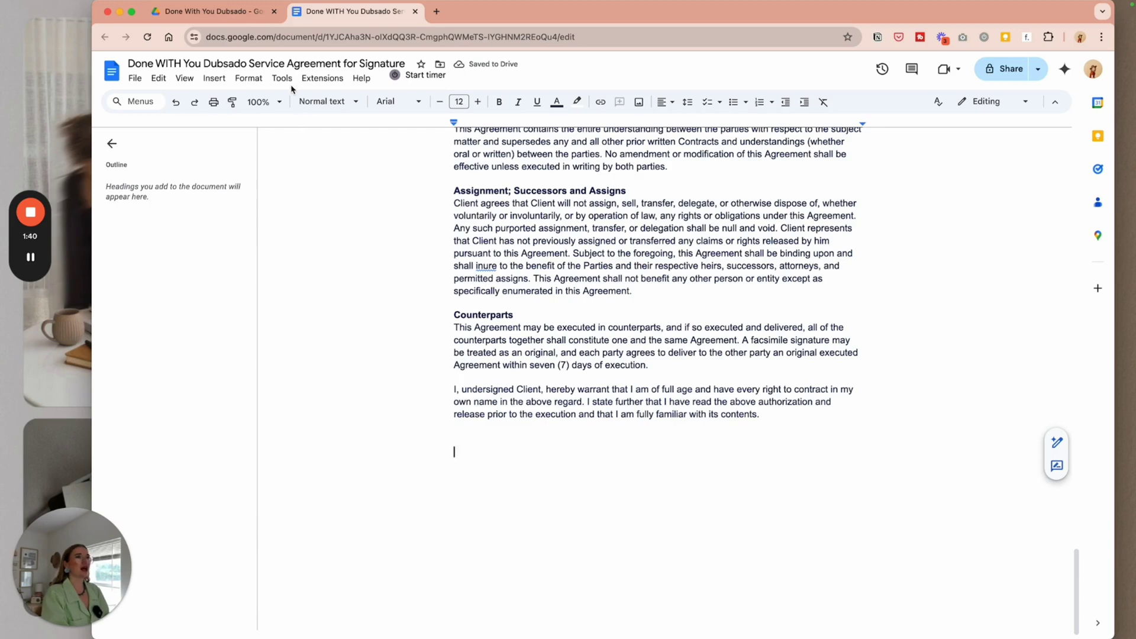
- Using Tools > eSignature, place Name, Signature and Date signed fields on the agreement's last lines
{"action": "left_click", "coordinate": [282, 79]}
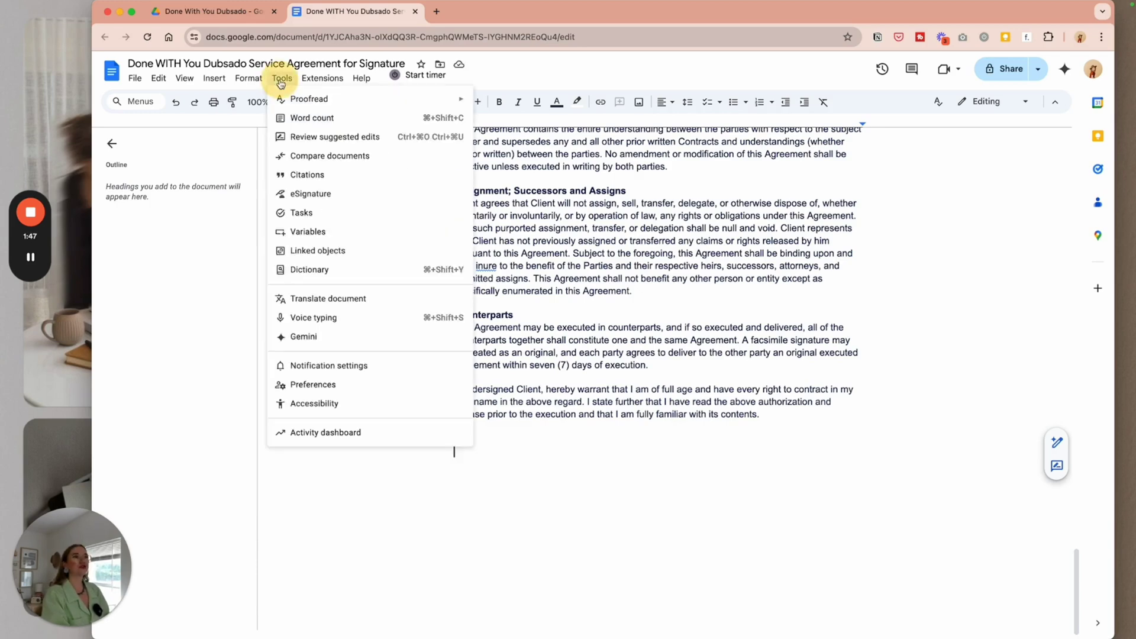
{"action": "left_click", "coordinate": [302, 195]}
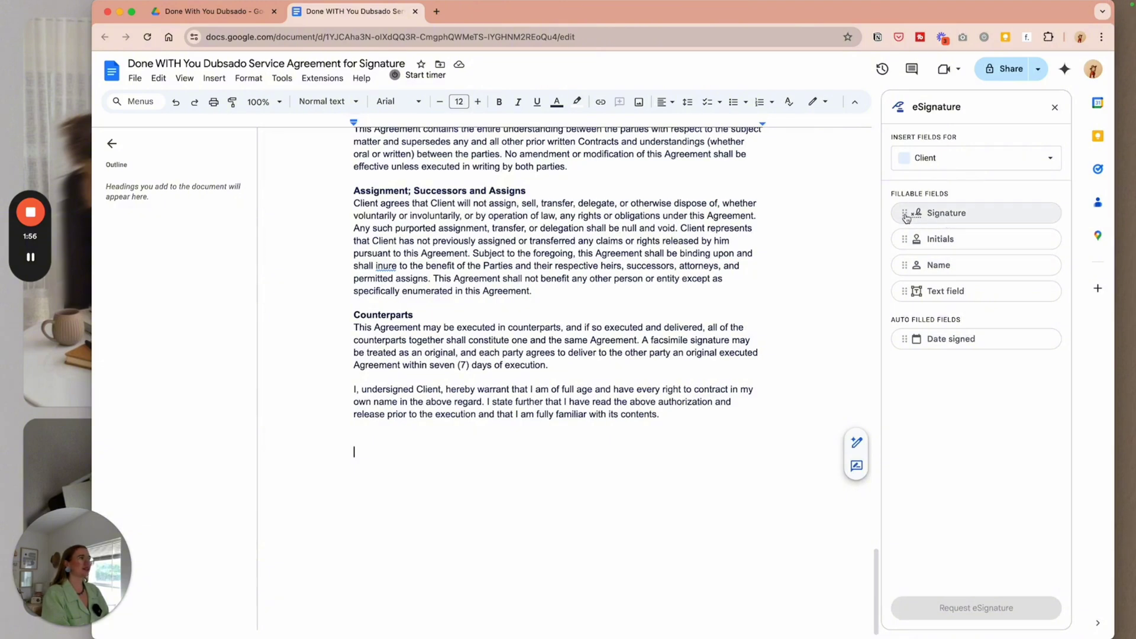
{"action": "left_click_drag", "start_coordinate": [906, 267], "coordinate": [413, 467]}
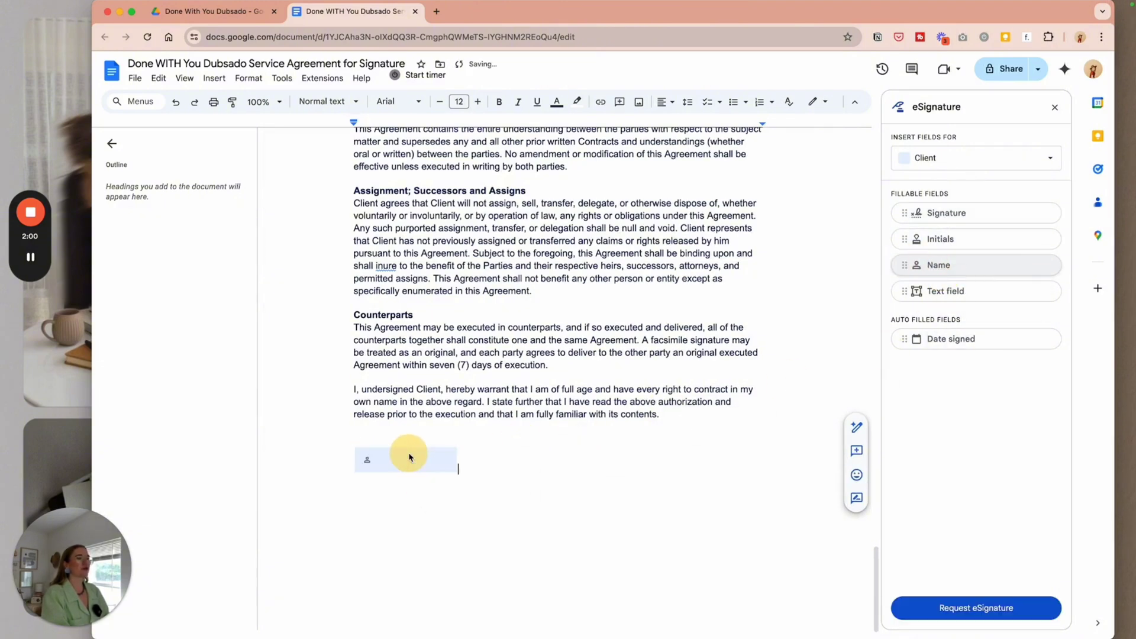
{"action": "key", "text": "Return"}
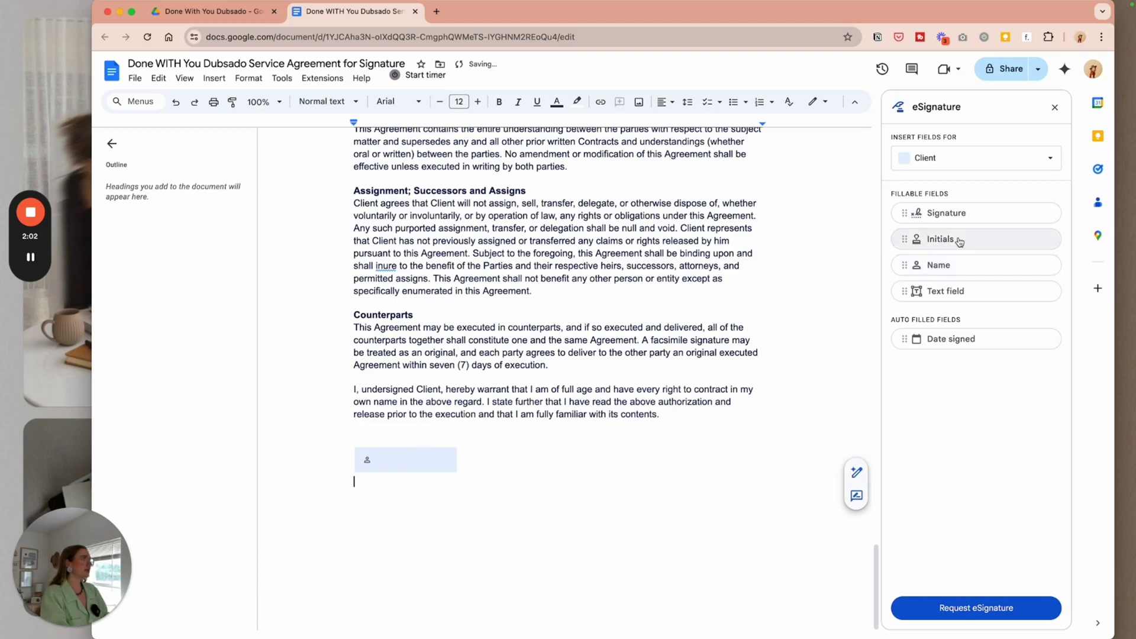
{"action": "mouse_move", "coordinate": [903, 220]}
{"action": "left_mouse_down"}
{"action": "mouse_move", "coordinate": [511, 514]}
{"action": "mouse_move", "coordinate": [451, 489]}
{"action": "left_mouse_up"}
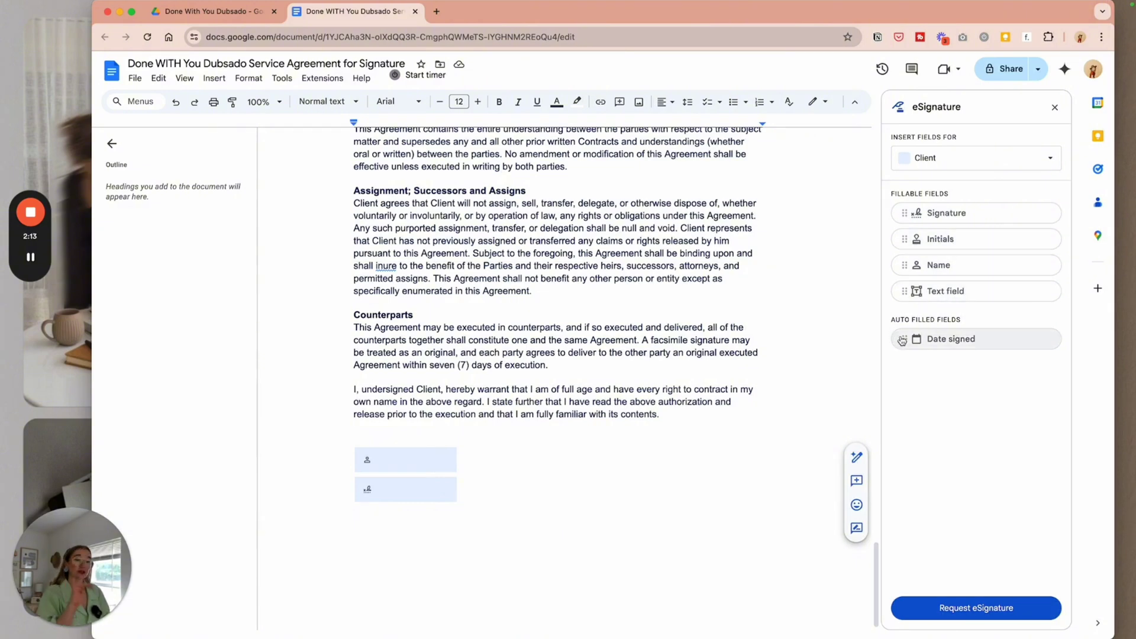
{"action": "mouse_move", "coordinate": [902, 340]}
{"action": "left_mouse_down"}
{"action": "mouse_move", "coordinate": [376, 558]}
{"action": "mouse_move", "coordinate": [373, 519]}
{"action": "left_mouse_up"}
- Add a Client text field with placeholder text 'Position' below the Date signed field
{"action": "left_click", "coordinate": [406, 524]}
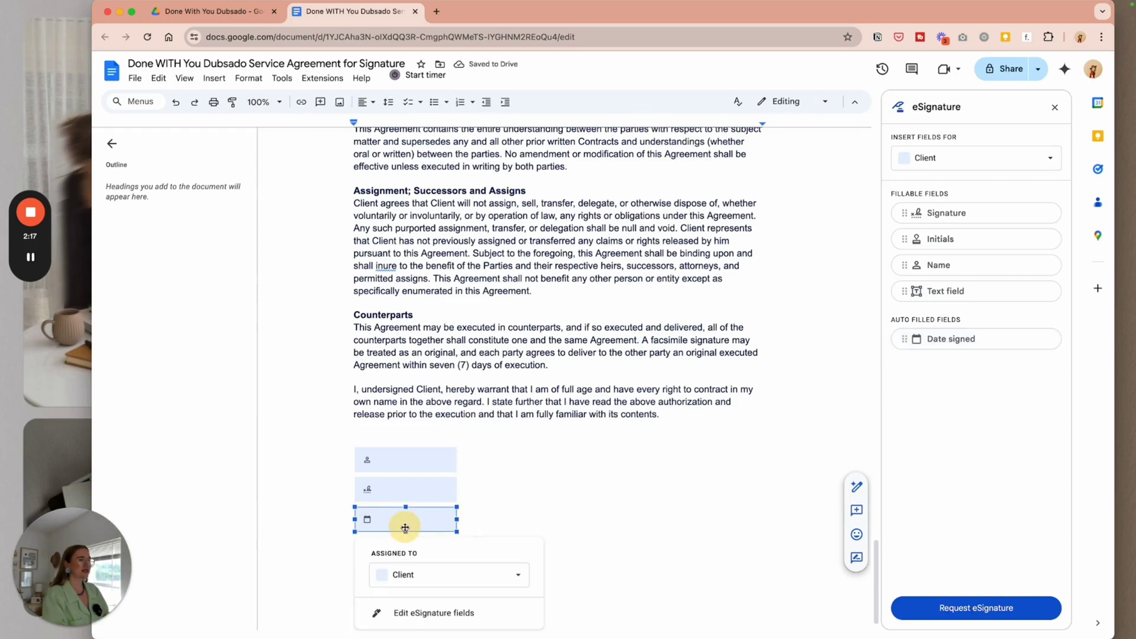
{"action": "scroll", "coordinate": [521, 513], "scroll_direction": "down", "scroll_amount": 2}
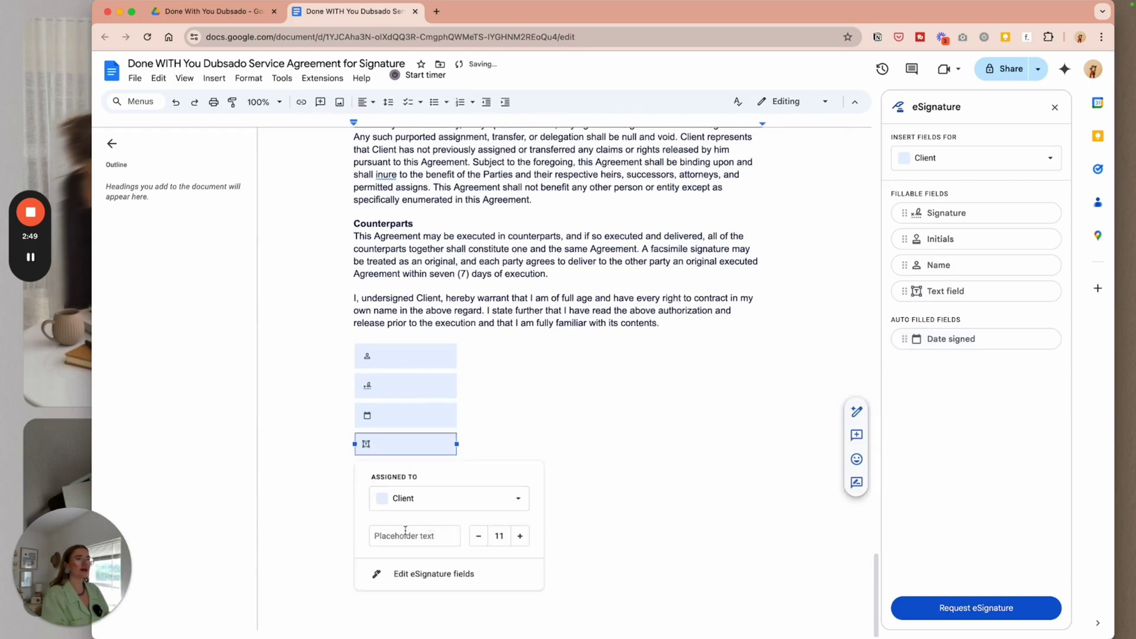
{"action": "left_click", "coordinate": [404, 535]}
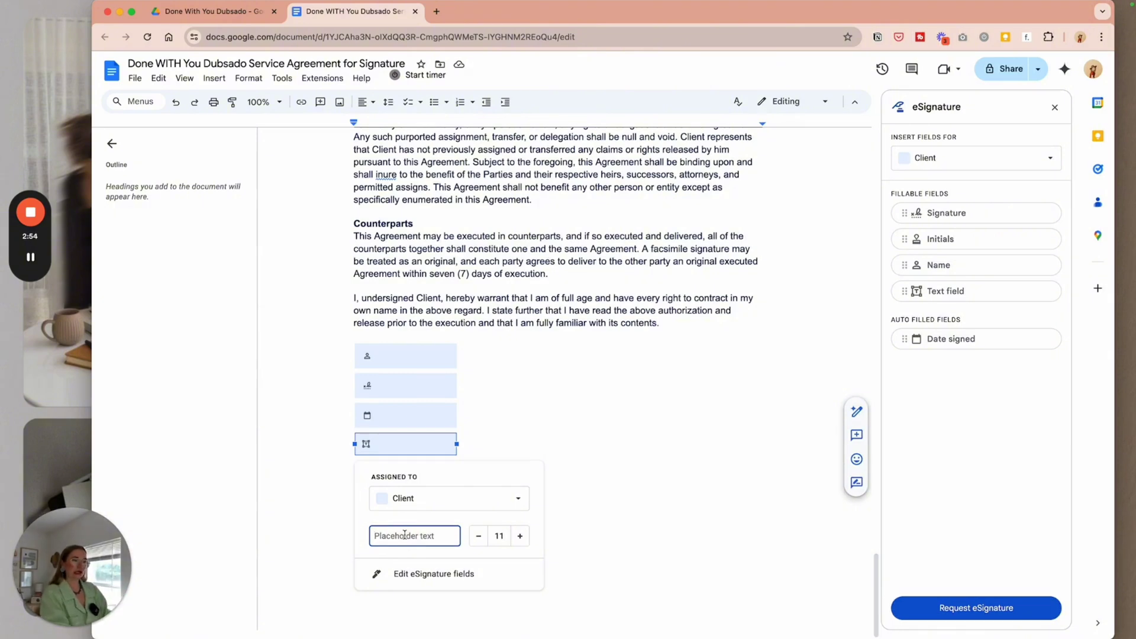
{"action": "type", "text": "Position"}
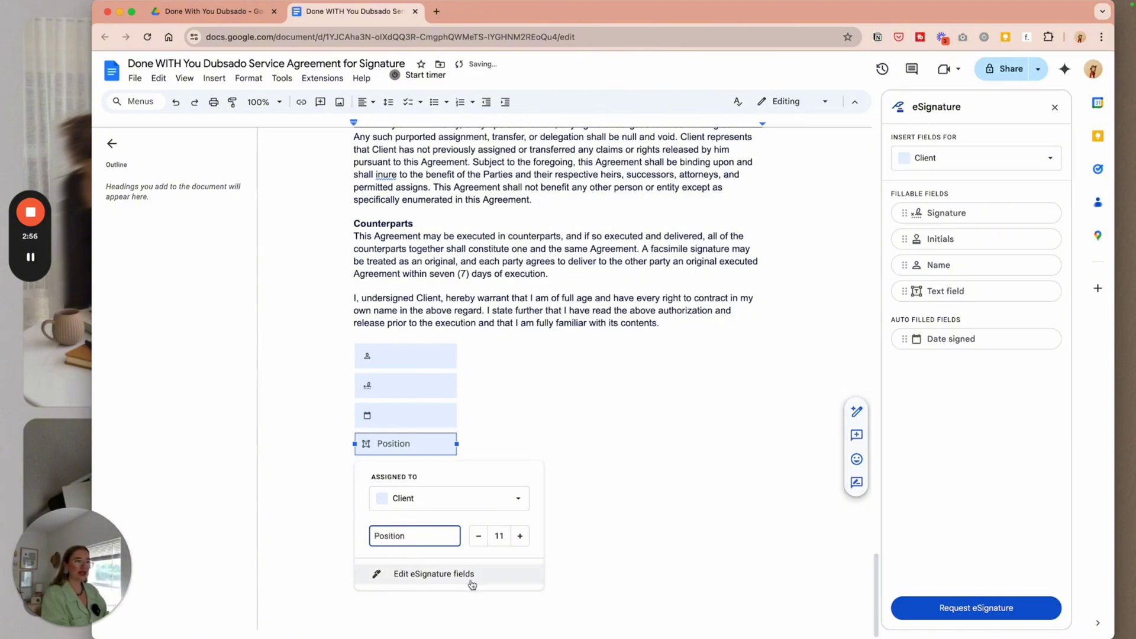
{"action": "left_click", "coordinate": [480, 536]}
{"action": "left_click", "coordinate": [583, 469]}
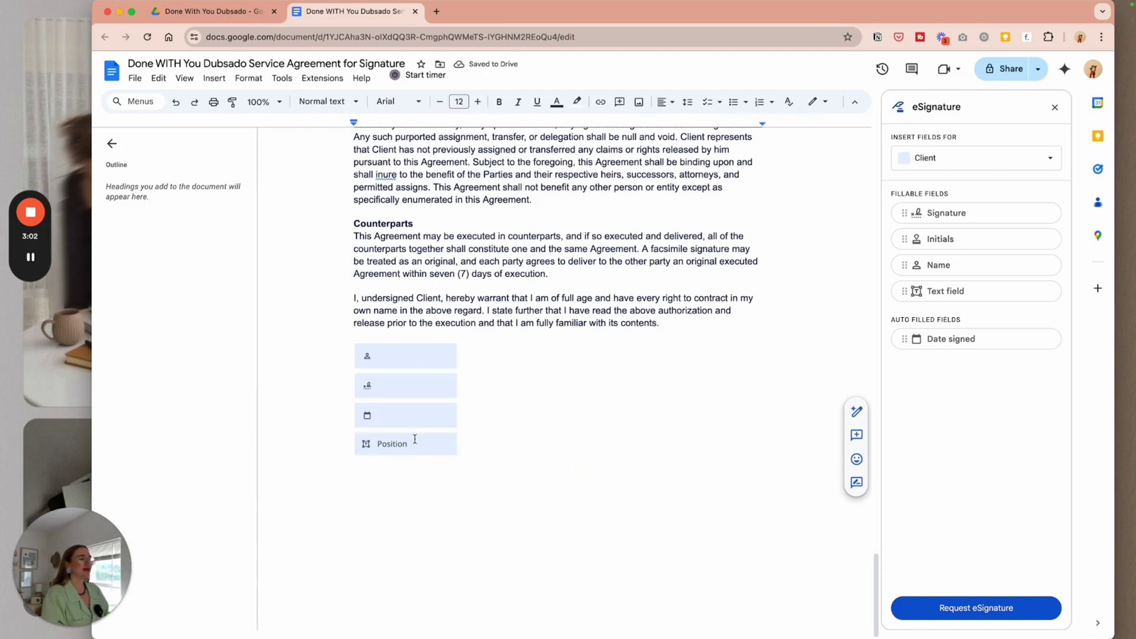
{"action": "left_click", "coordinate": [523, 349]}
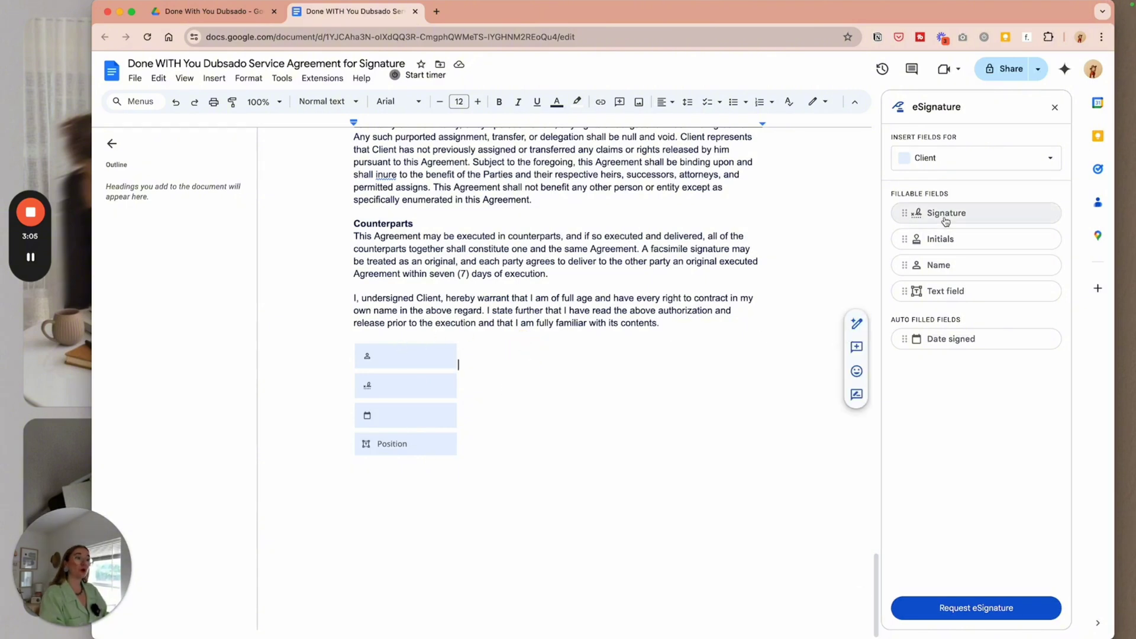
{"action": "left_click", "coordinate": [969, 158]}
- Add a second signer named 'Client 2' in Manage signers and save
{"action": "left_click", "coordinate": [948, 233]}
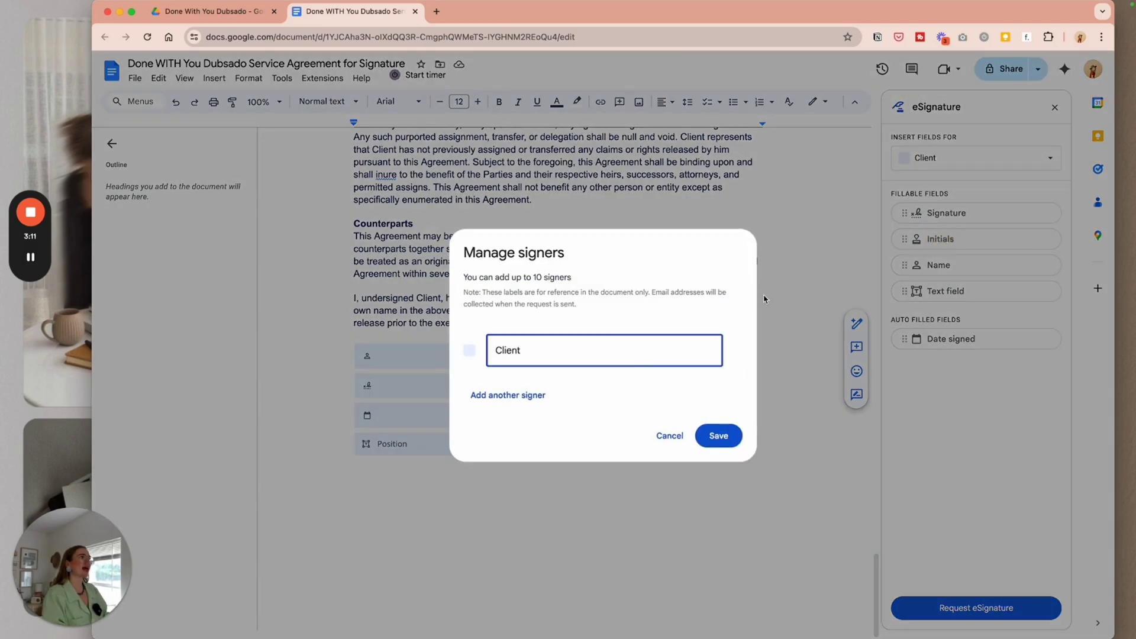
{"action": "left_click", "coordinate": [491, 407]}
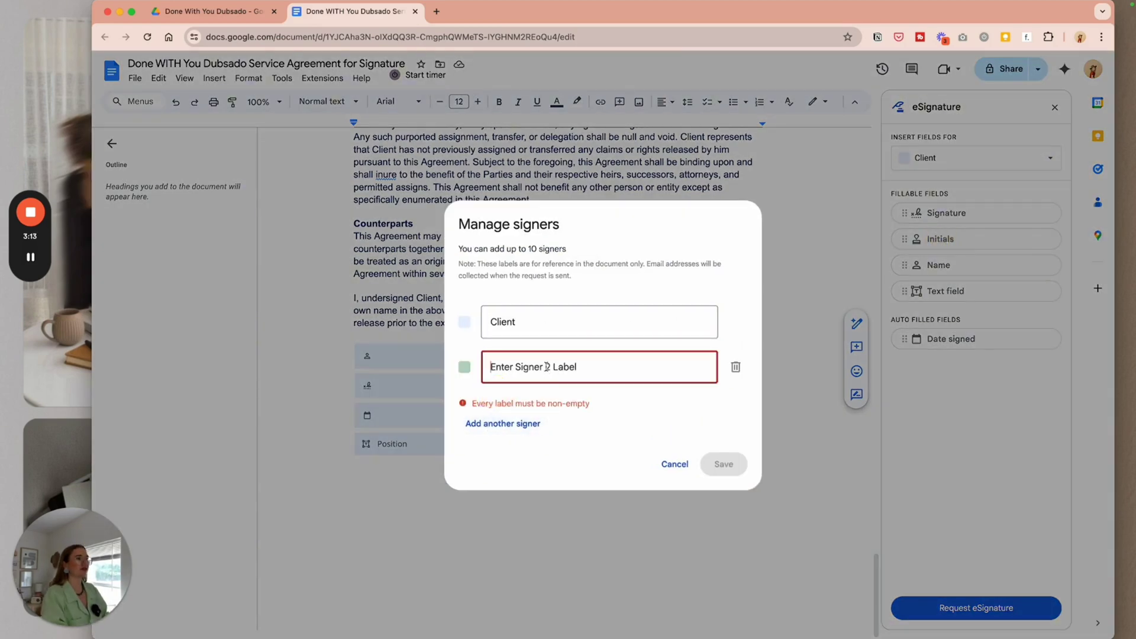
{"action": "type", "text": "Client 2"}
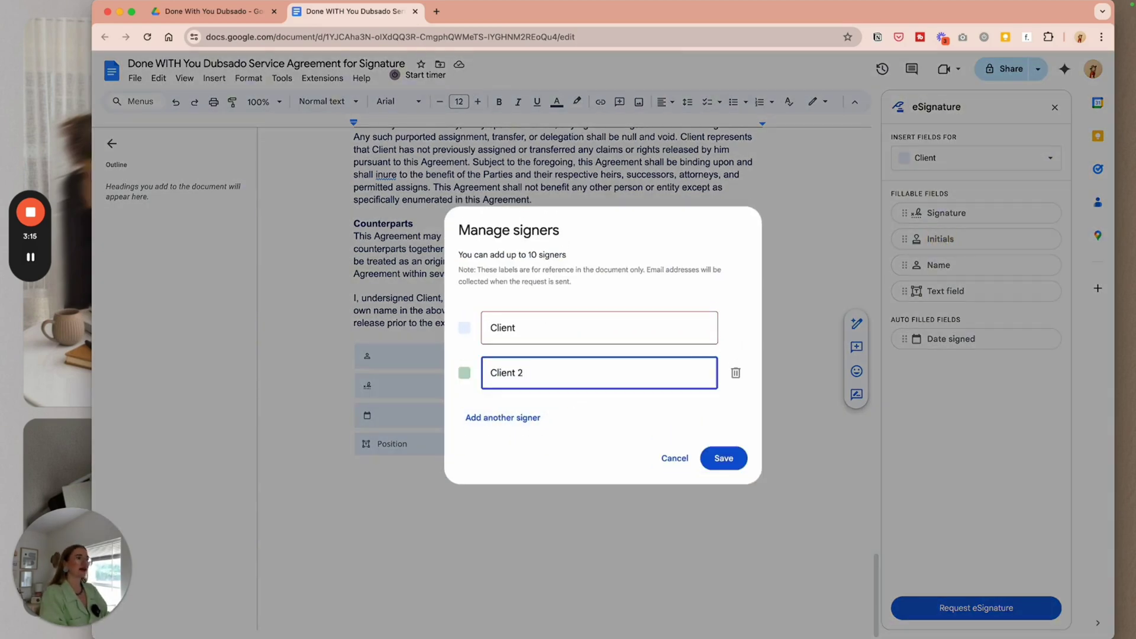
{"action": "left_click", "coordinate": [723, 460]}
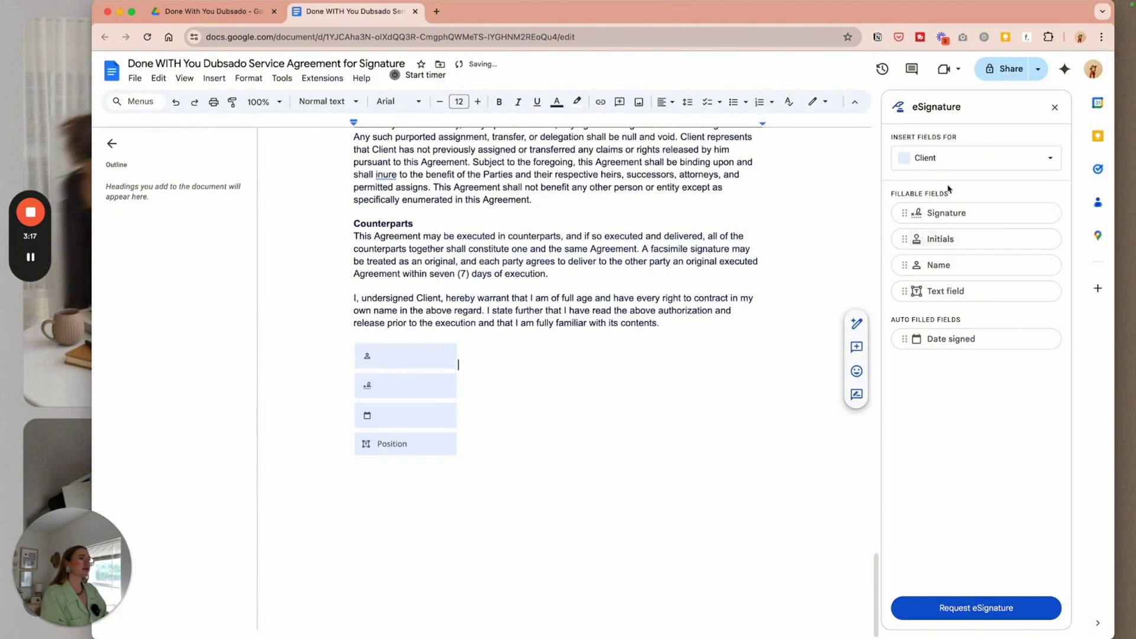
- Place Client 2's signature and name fields beside the Client's fields
{"action": "left_click", "coordinate": [947, 159]}
{"action": "left_click", "coordinate": [938, 220]}
{"action": "mouse_move", "coordinate": [936, 218]}
{"action": "left_mouse_down"}
{"action": "mouse_move", "coordinate": [954, 279]}
{"action": "mouse_move", "coordinate": [563, 340]}
{"action": "mouse_move", "coordinate": [553, 354]}
{"action": "left_mouse_up"}
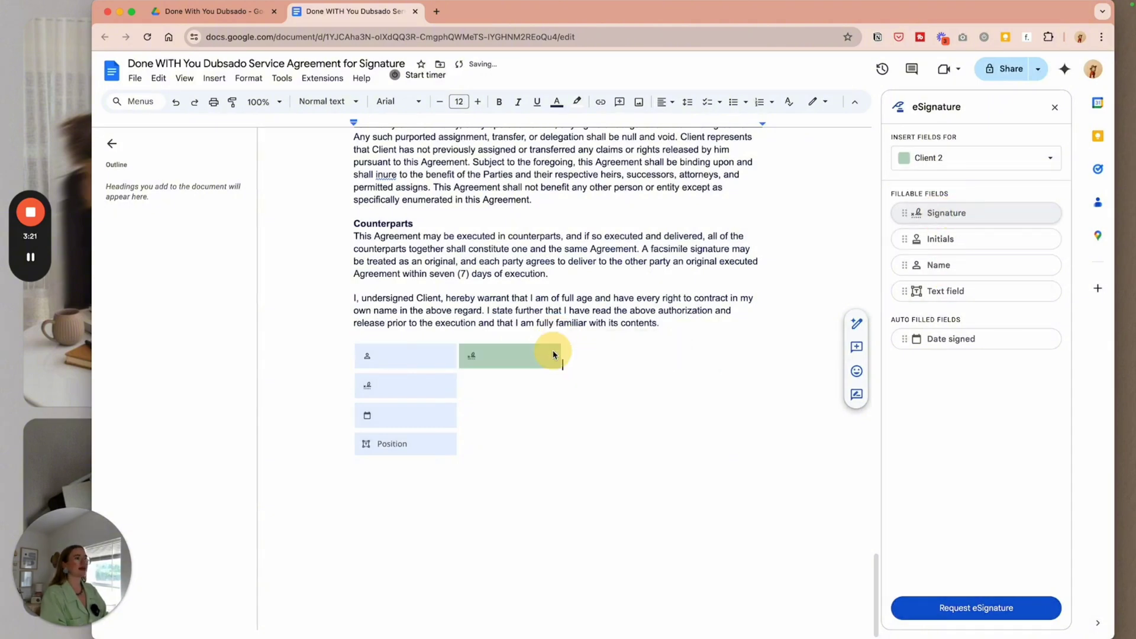
{"action": "left_click_drag", "start_coordinate": [945, 264], "coordinate": [657, 338]}
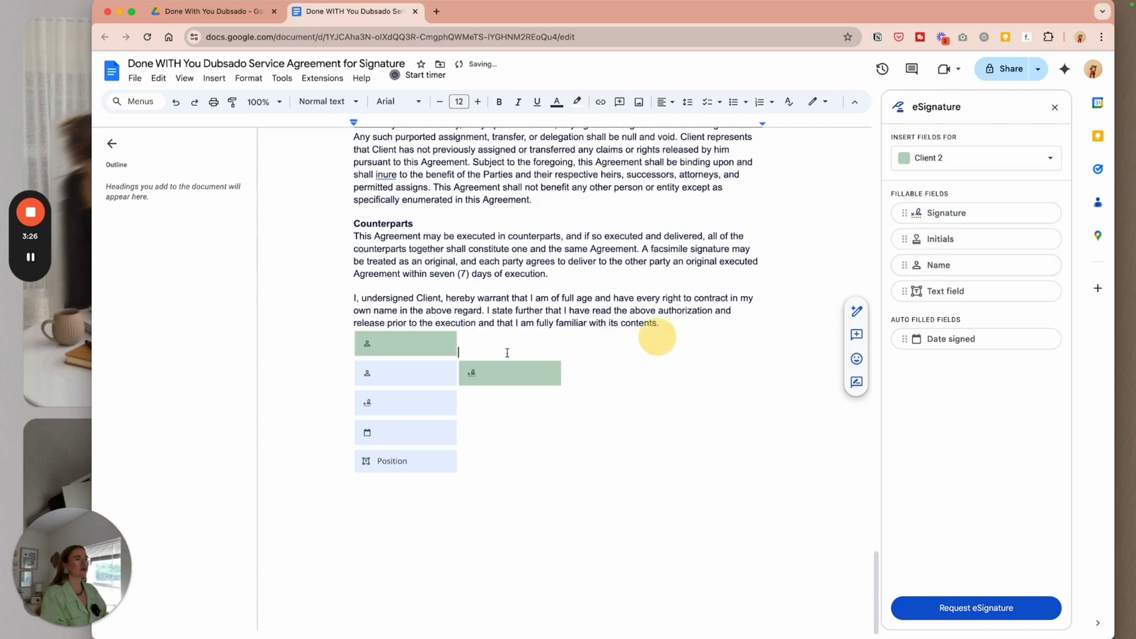
{"action": "left_click", "coordinate": [511, 378]}
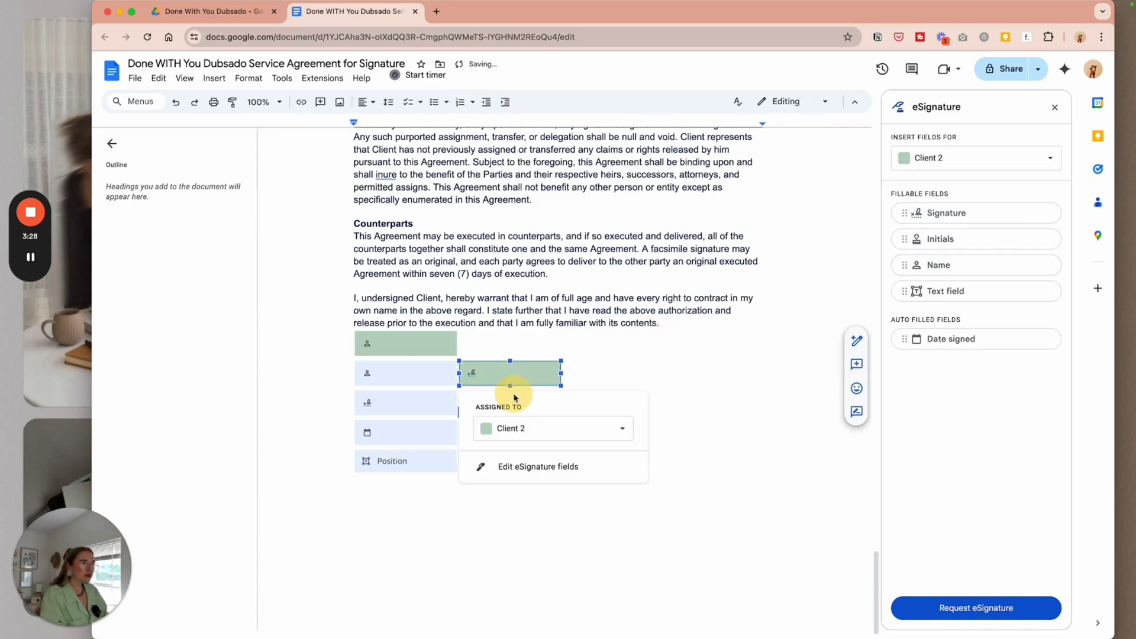
{"action": "left_click", "coordinate": [503, 355]}
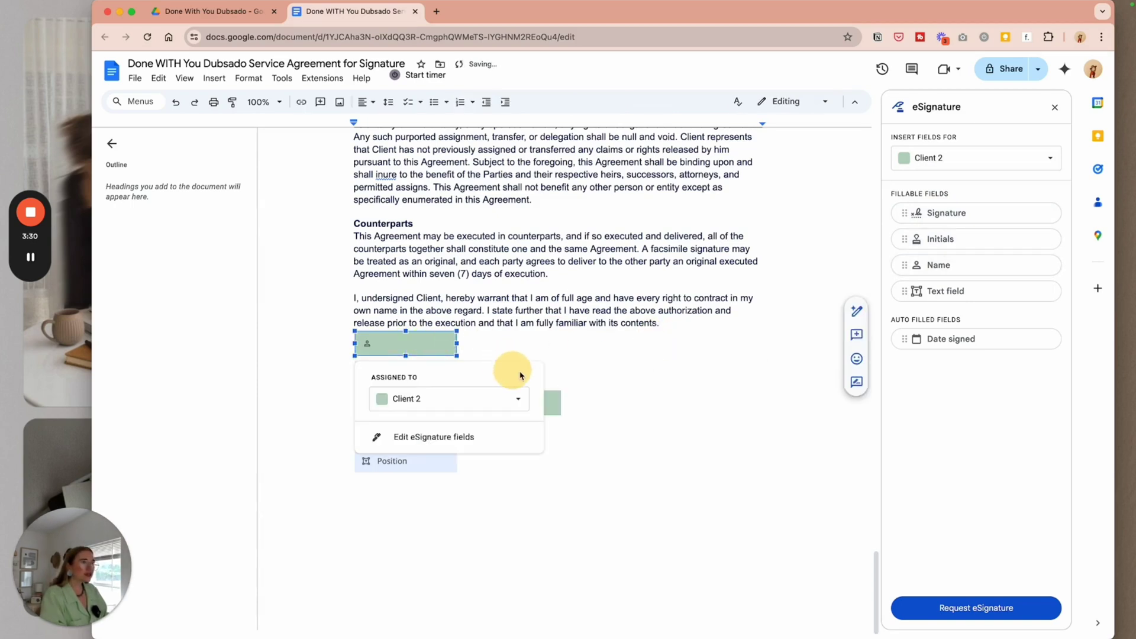
{"action": "left_click", "coordinate": [717, 366]}
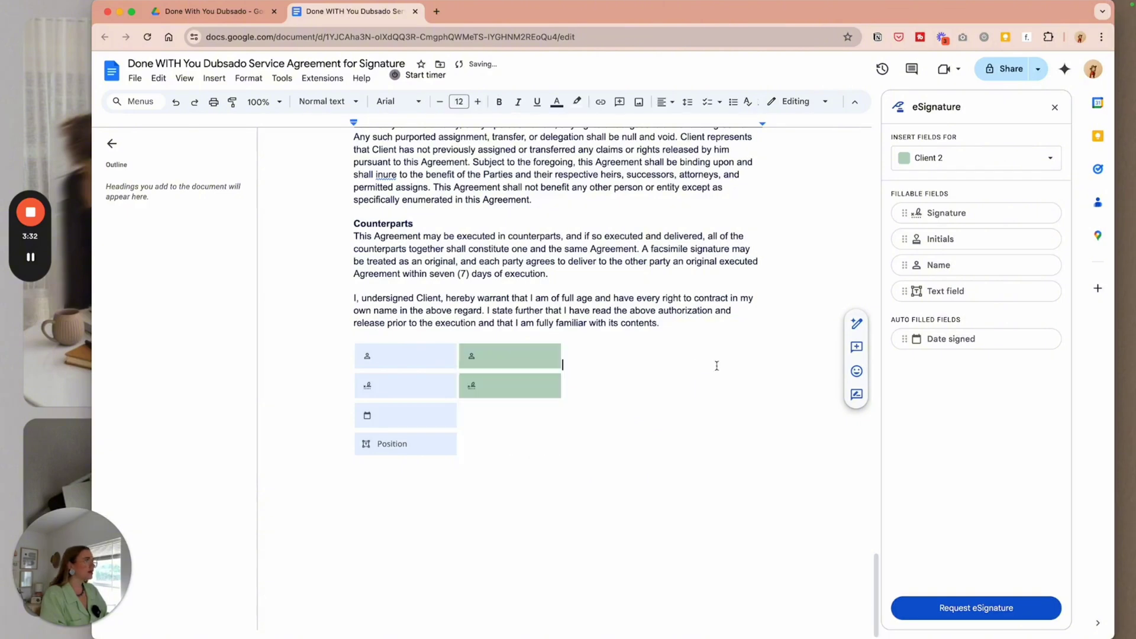
- Add Client 2's date signed field and a text field with placeholder 'Position'
{"action": "left_click_drag", "start_coordinate": [951, 338], "coordinate": [471, 407]}
{"action": "left_click_drag", "start_coordinate": [958, 290], "coordinate": [508, 442]}
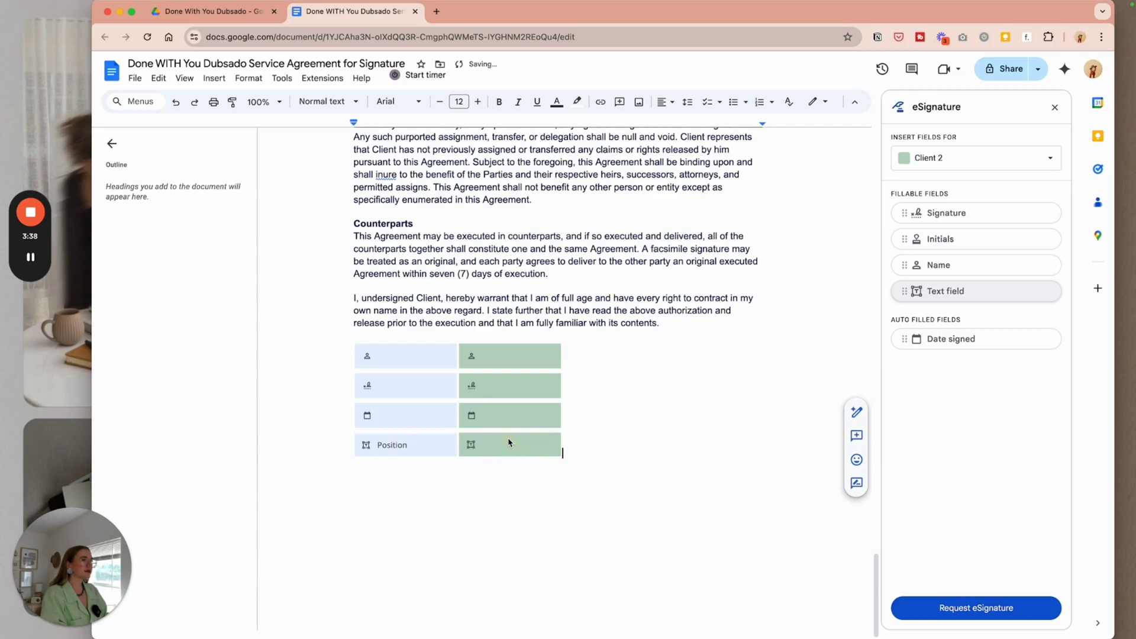
{"action": "left_click", "coordinate": [482, 445]}
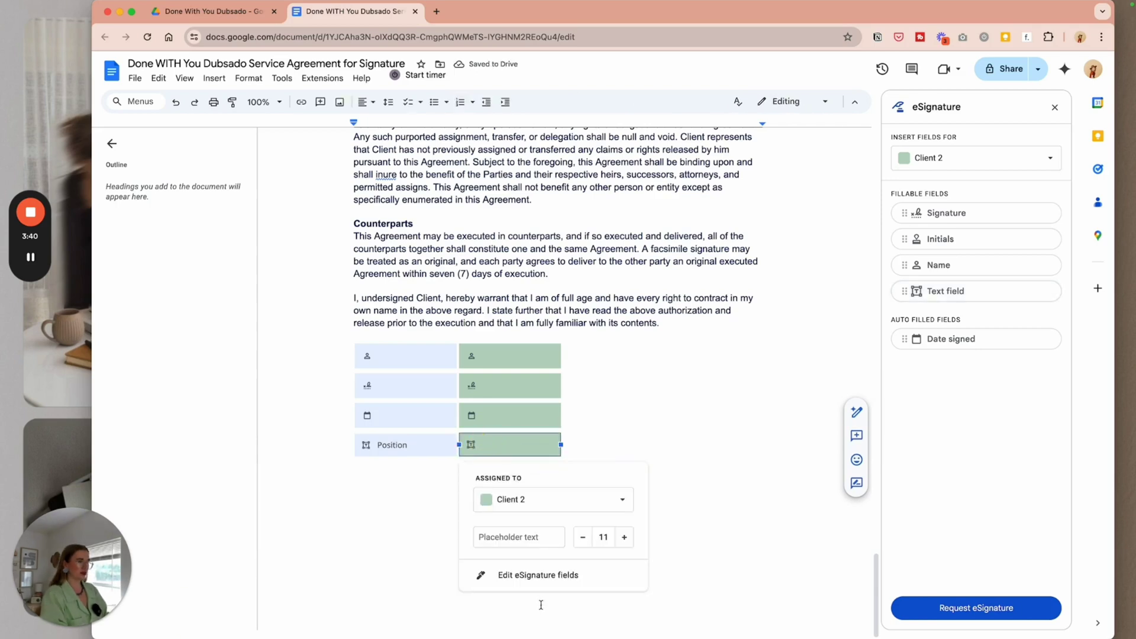
{"action": "left_click", "coordinate": [498, 537]}
{"action": "type", "text": "Position"}
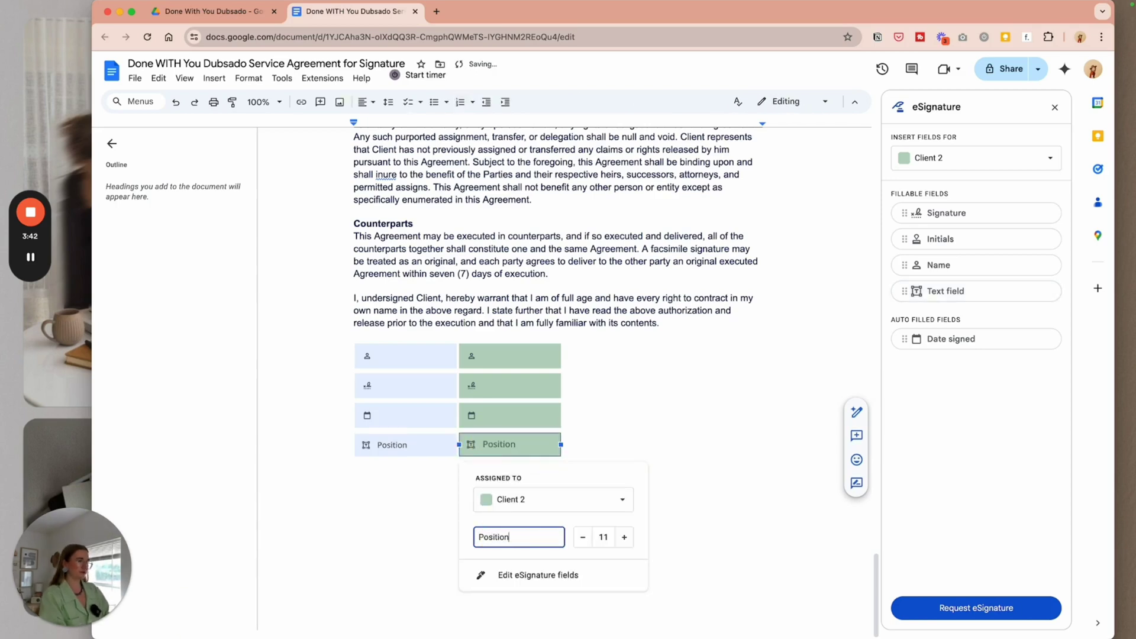
{"action": "left_click", "coordinate": [665, 427]}
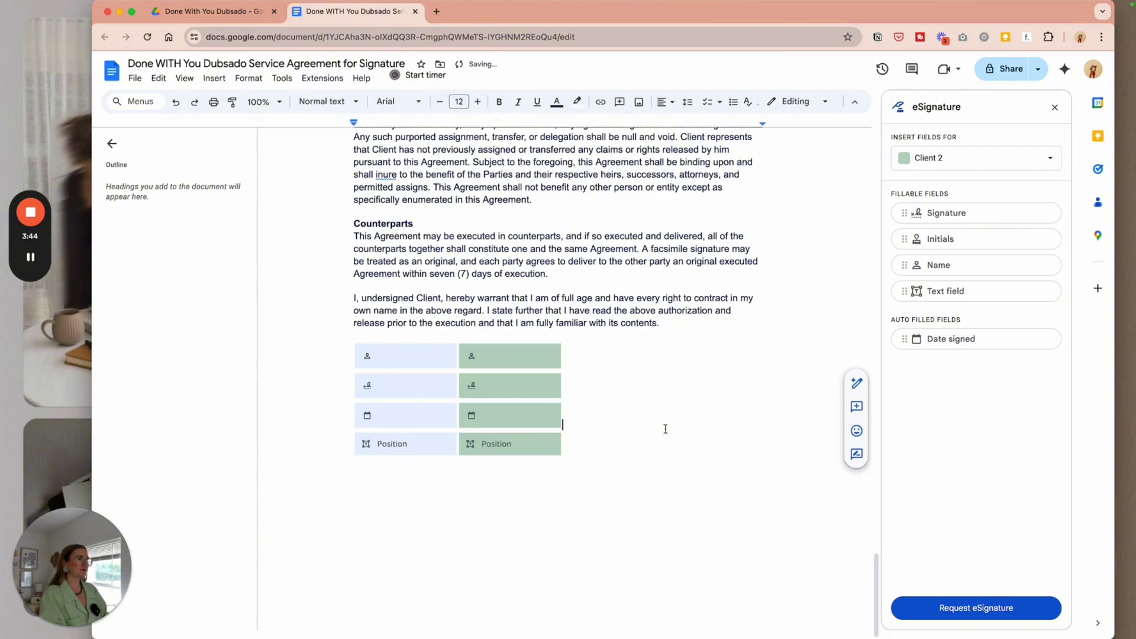
{"action": "scroll", "coordinate": [666, 428], "scroll_direction": "up", "scroll_amount": 3}
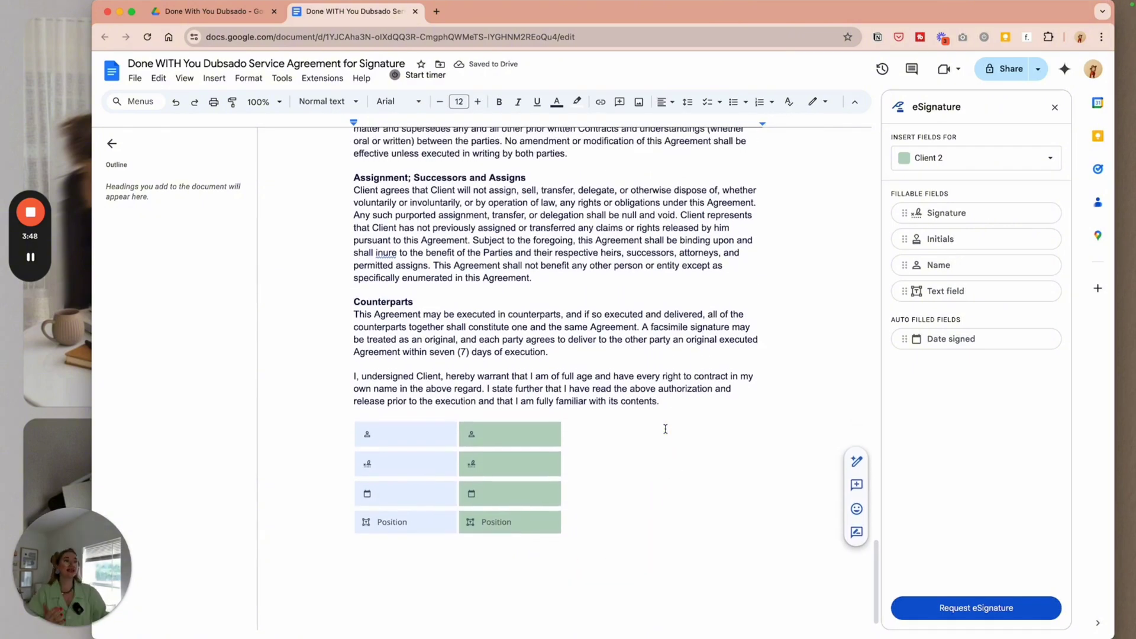
{"action": "scroll", "coordinate": [666, 429], "scroll_direction": "down", "scroll_amount": 3}
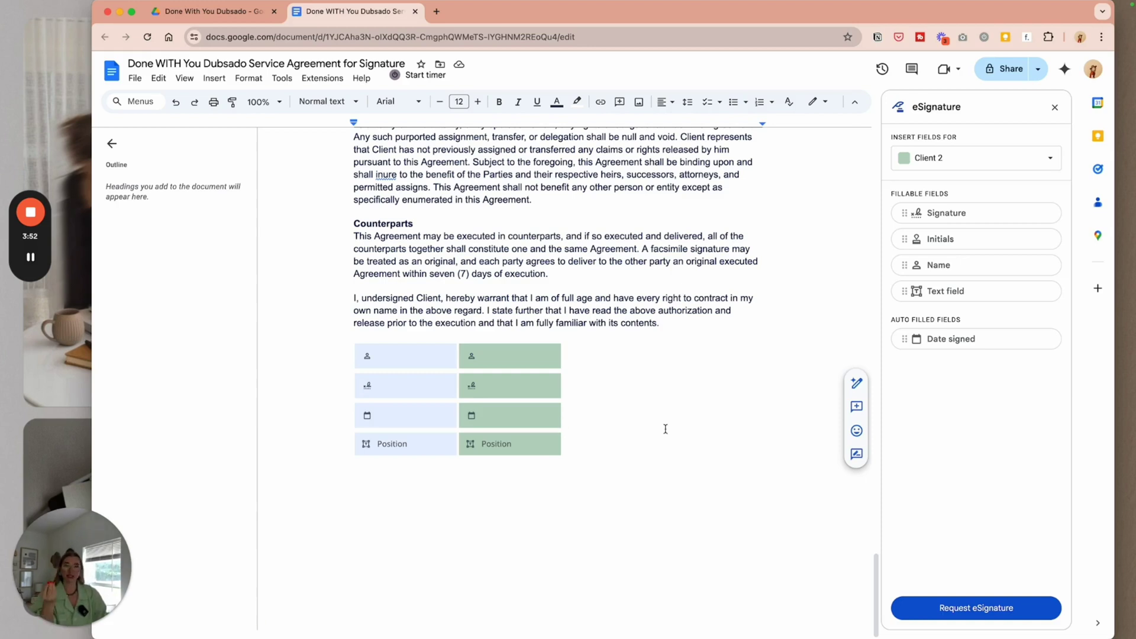
- Start an eSignature request and enter the e-mail addresses of both signers
{"action": "left_click", "coordinate": [981, 609]}
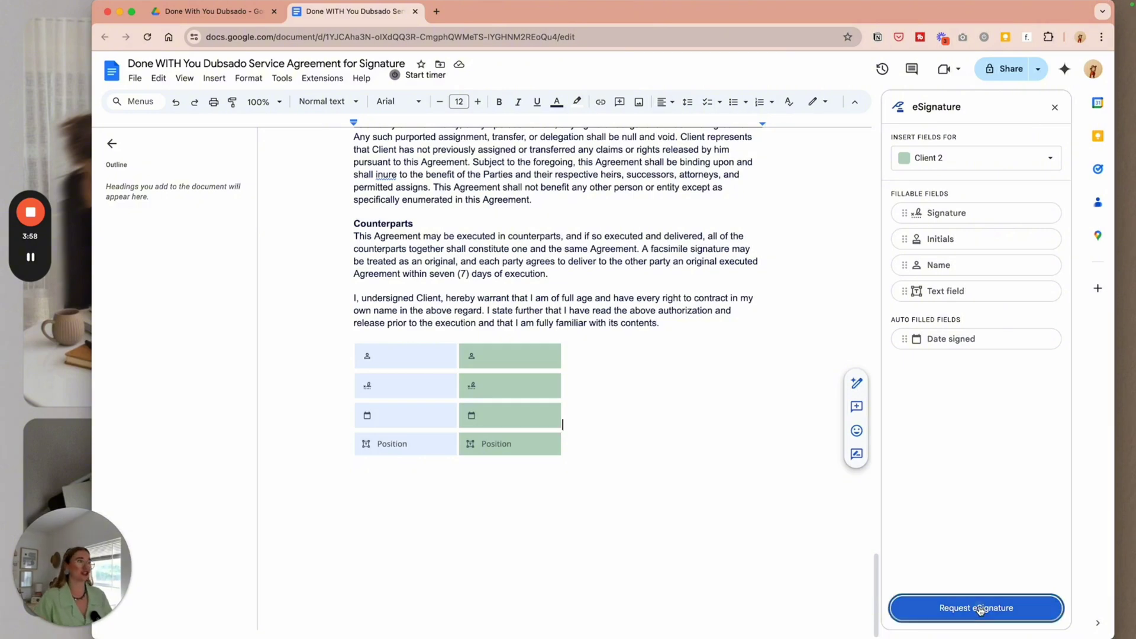
{"action": "left_click", "coordinate": [562, 296]}
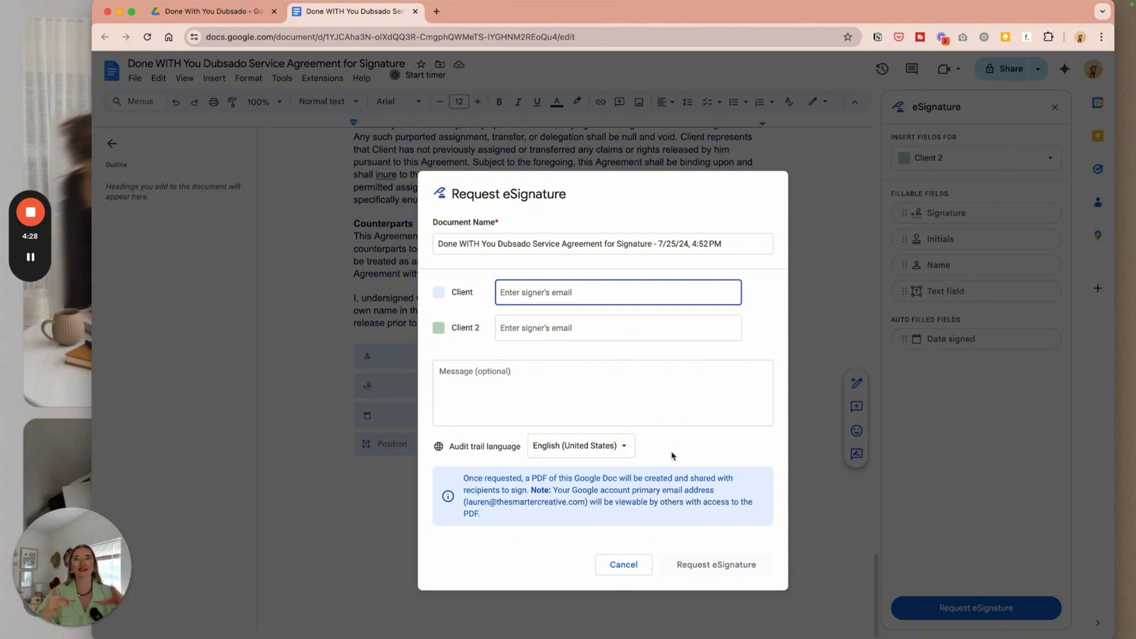
{"action": "type", "text": "lauren."}
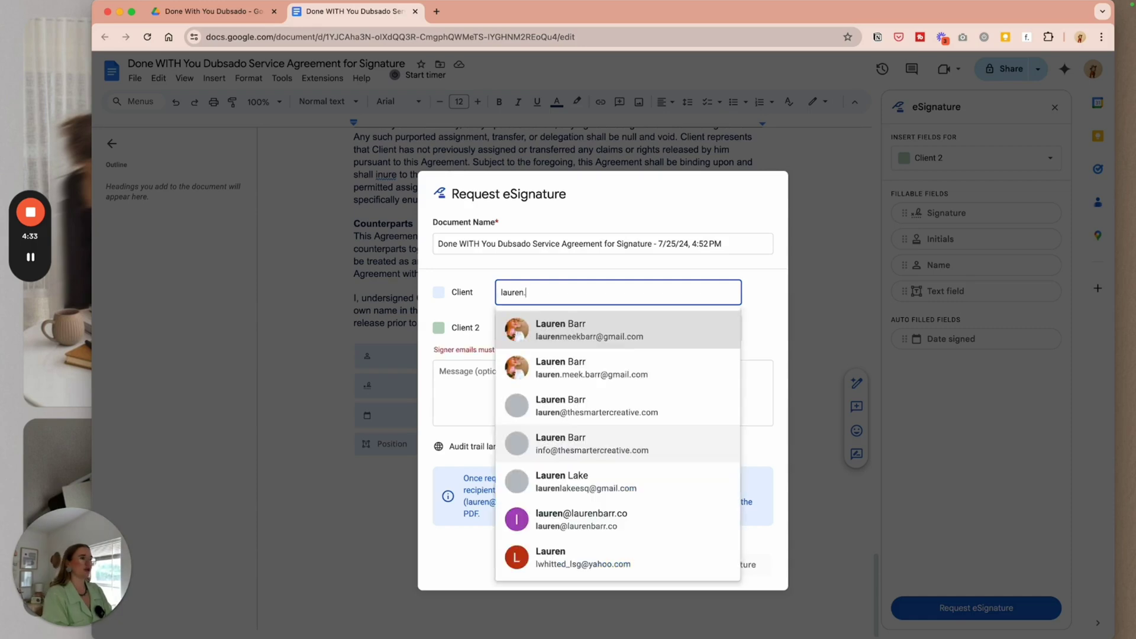
{"action": "left_click", "coordinate": [609, 334]}
{"action": "left_click", "coordinate": [591, 327]}
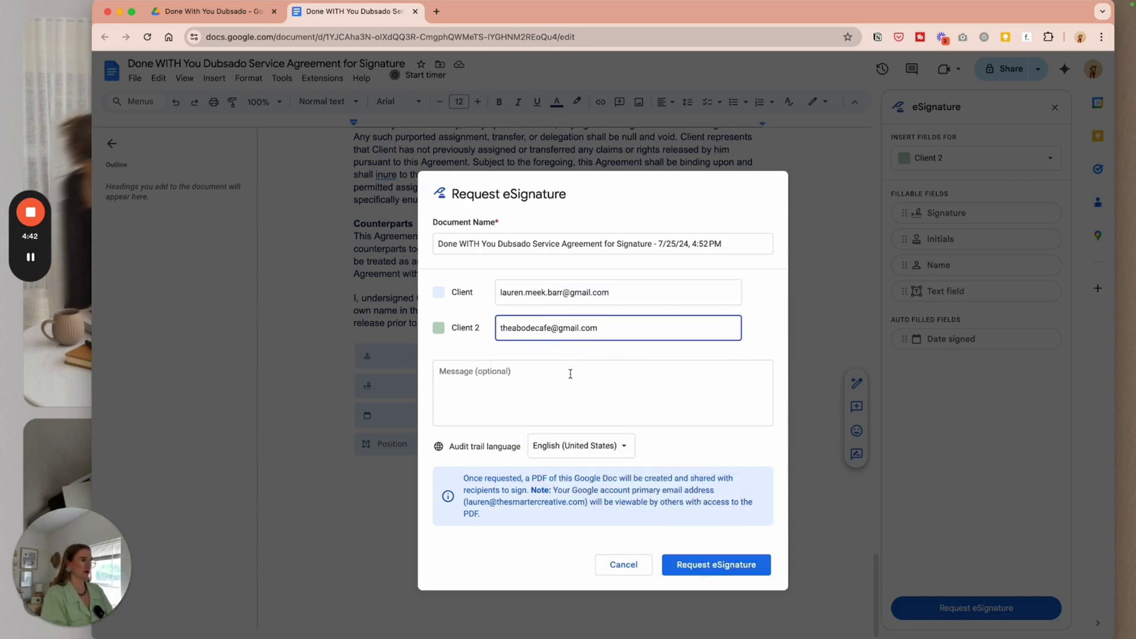
- Add a note saying you're excited to work together and asking them to sign off, then send it
{"action": "left_click", "coordinate": [569, 374]}
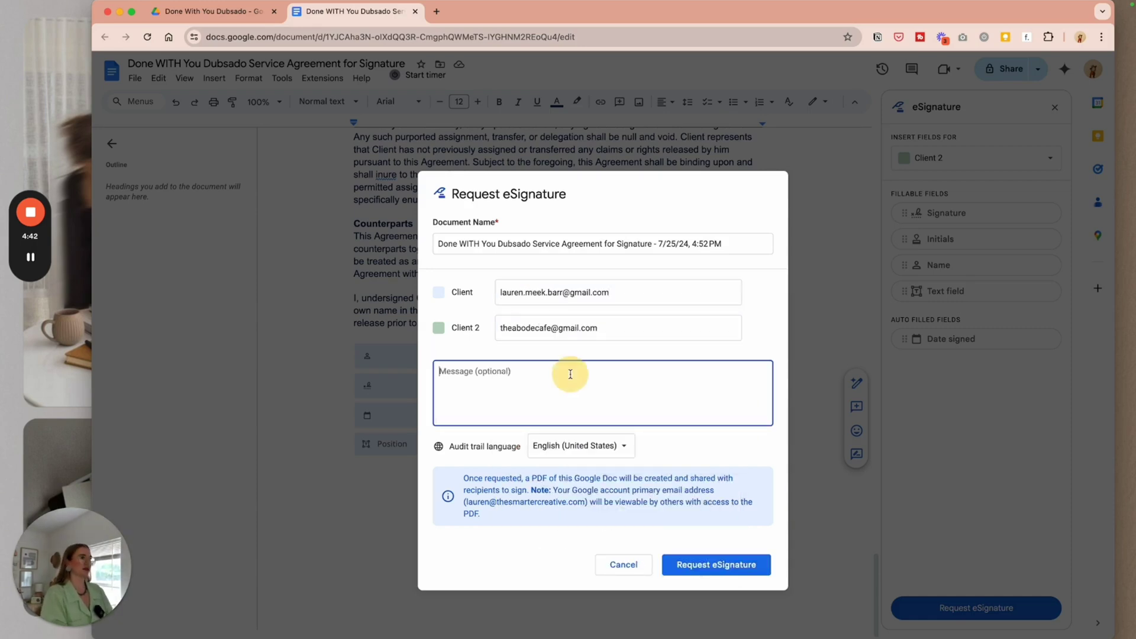
{"action": "type", "text": "Hey - excited to work with"}
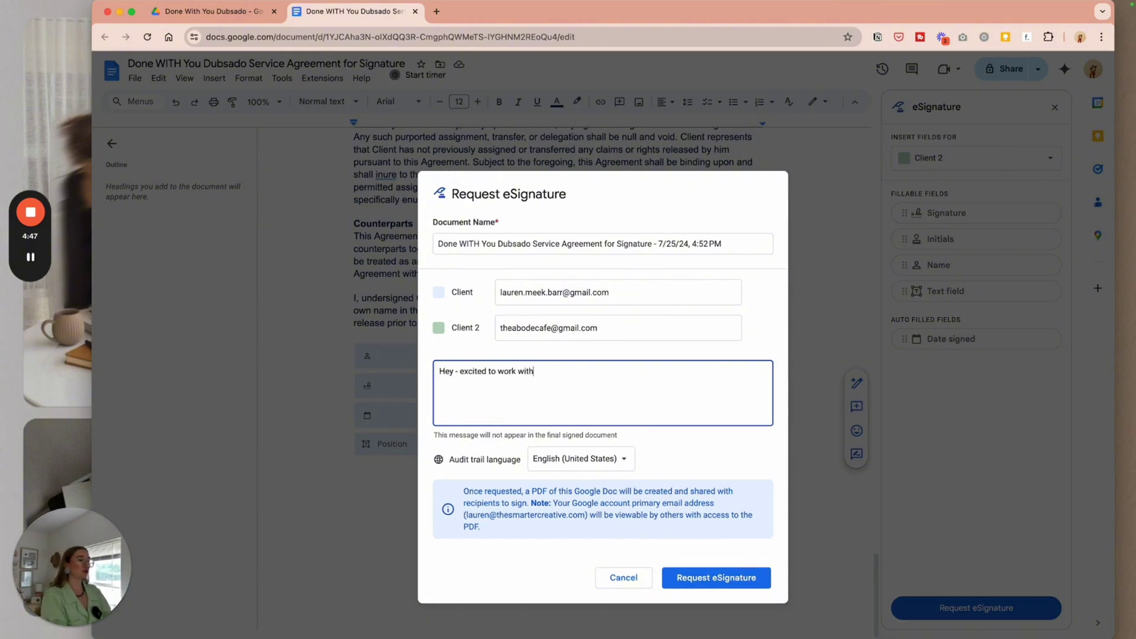
{"action": "type", "text": "aws es"}
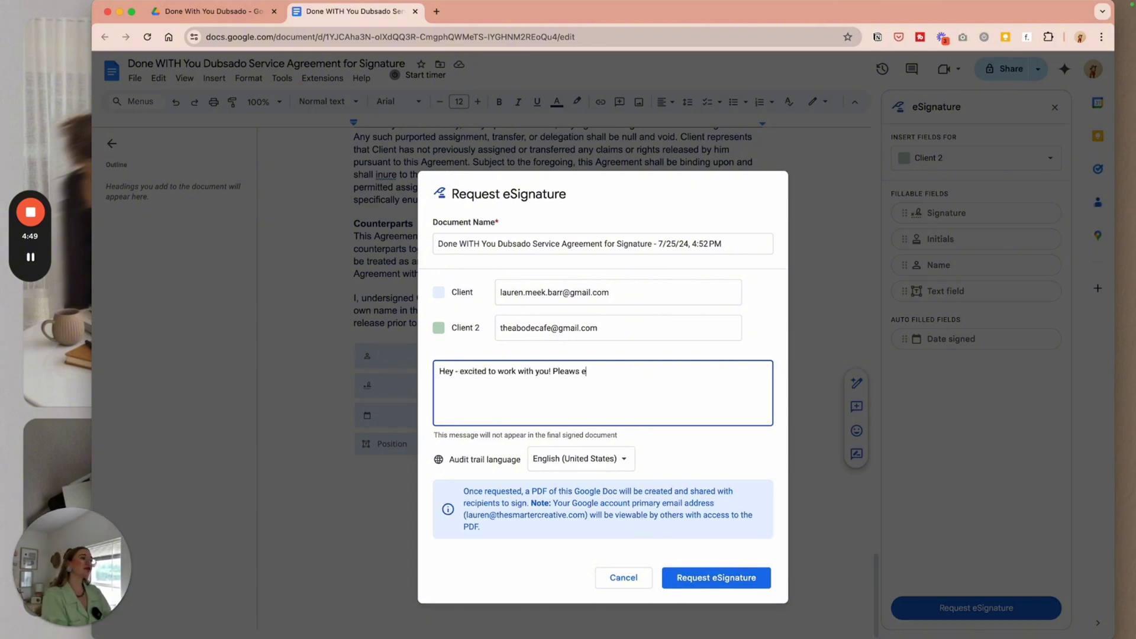
{"action": "key", "text": "BackSpace"}
{"action": "type", "text": "ase sign off"}
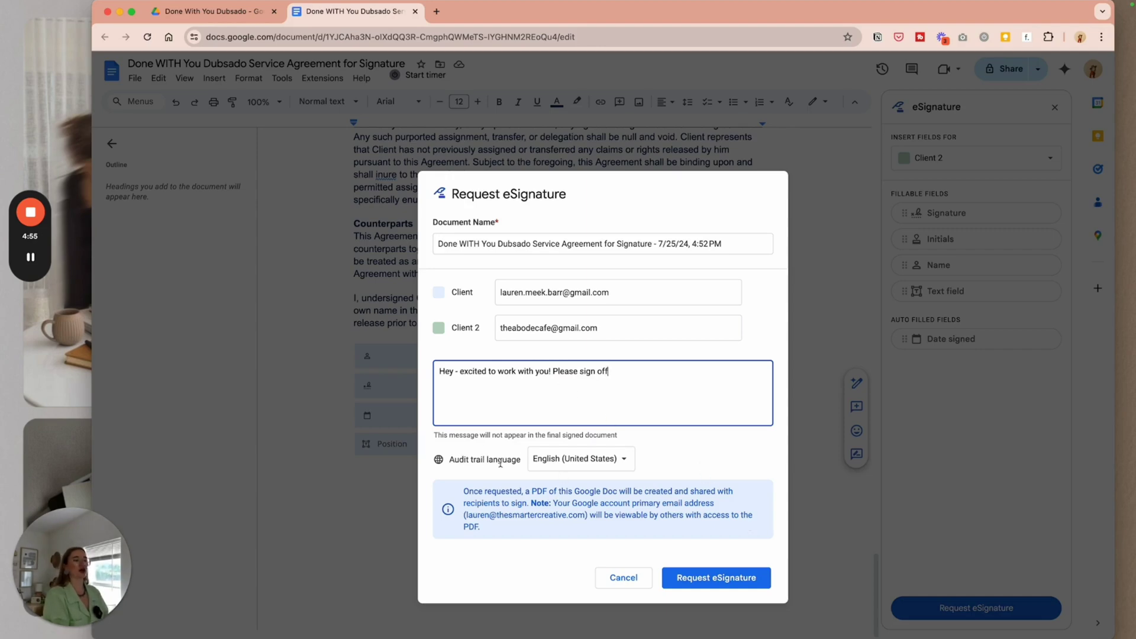
{"action": "left_click", "coordinate": [729, 575]}
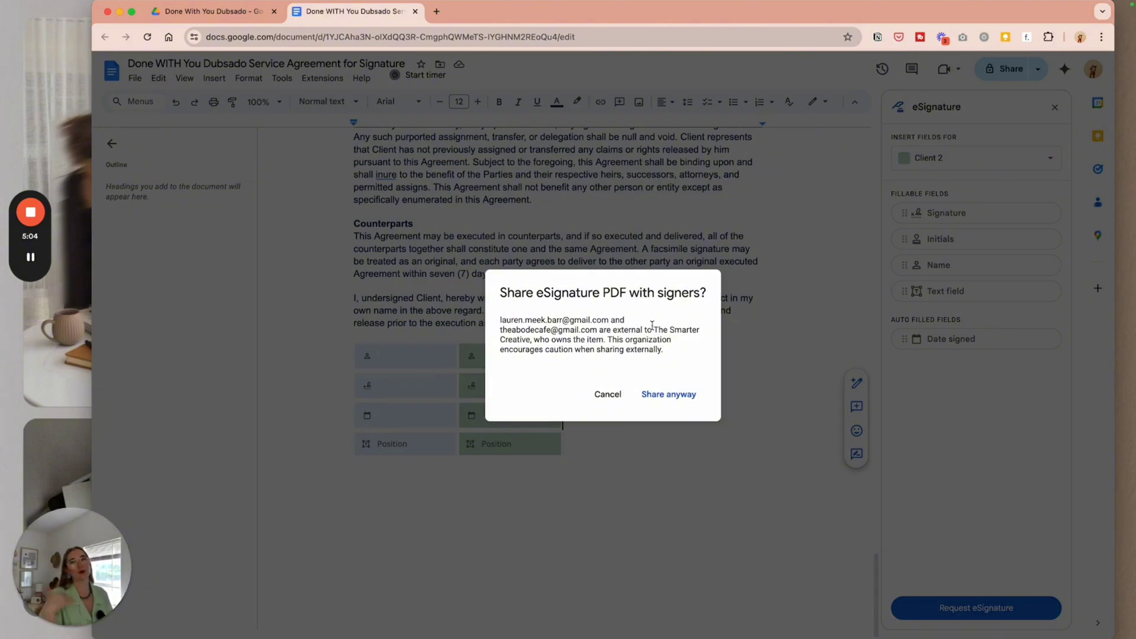
{"action": "left_click", "coordinate": [670, 394]}
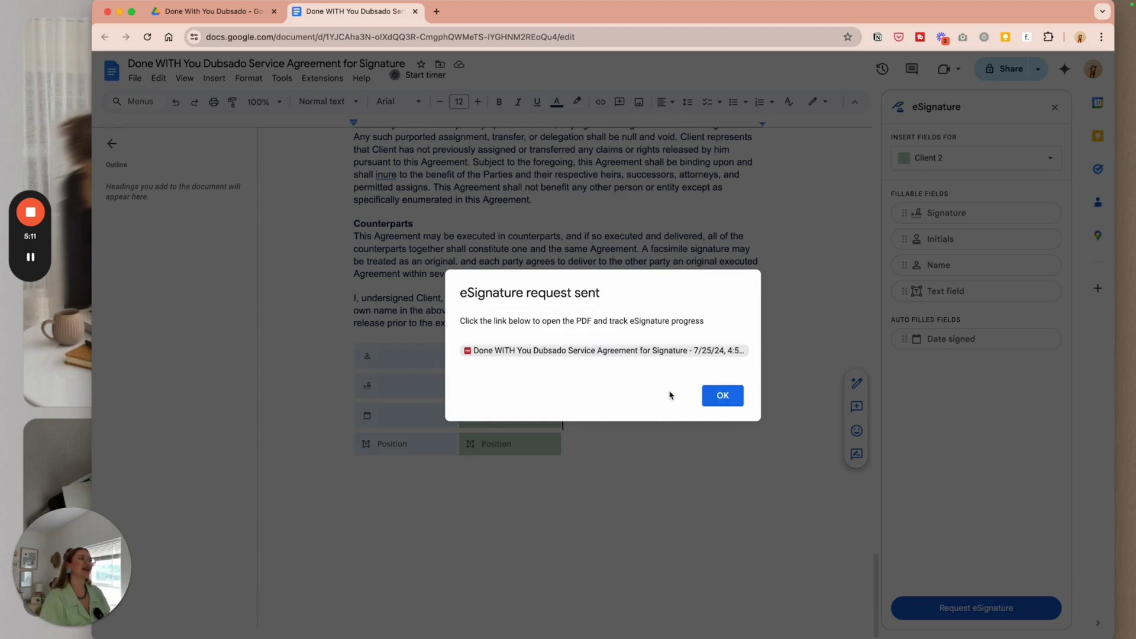
{"action": "left_click", "coordinate": [725, 394]}
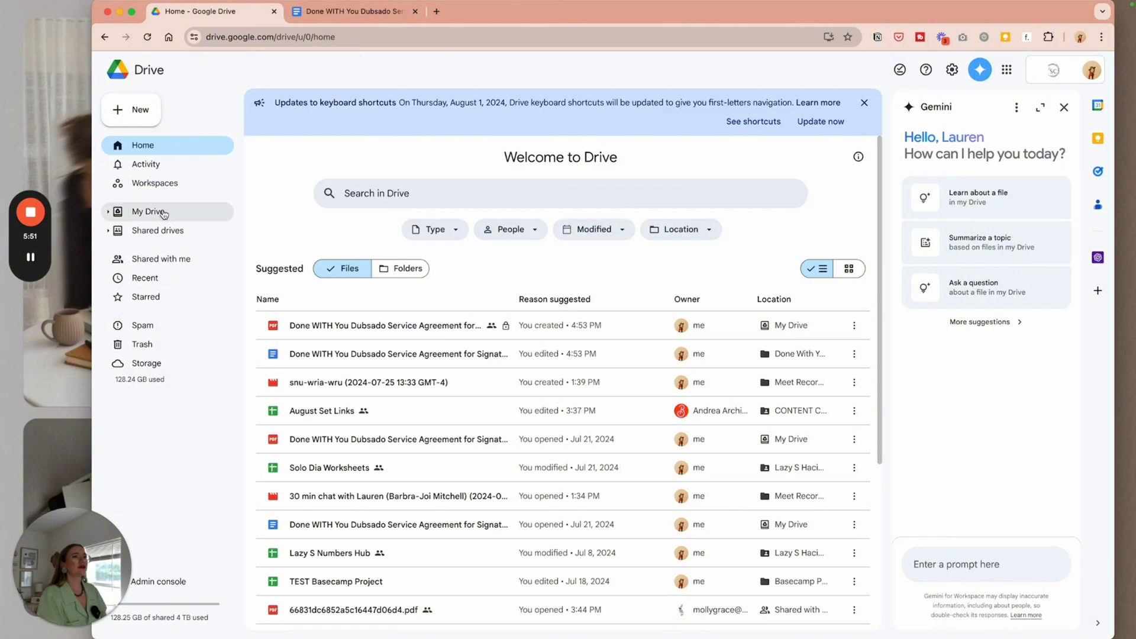
- In My Drive, filter the file list to show only PDF files
{"action": "left_click", "coordinate": [146, 212]}
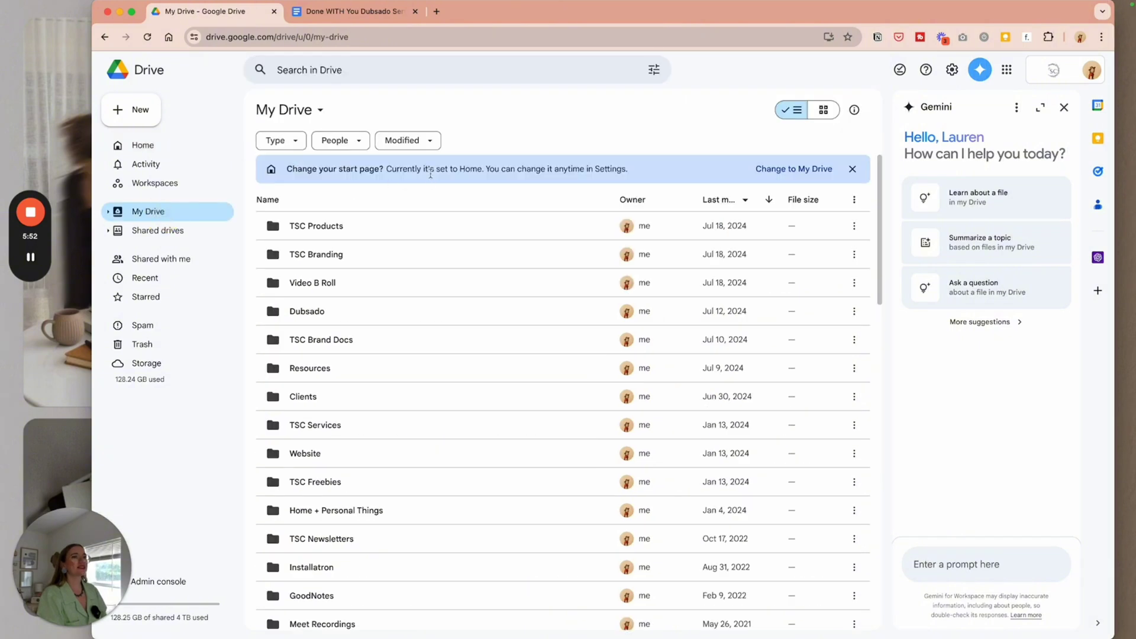
{"action": "left_click", "coordinate": [278, 141]}
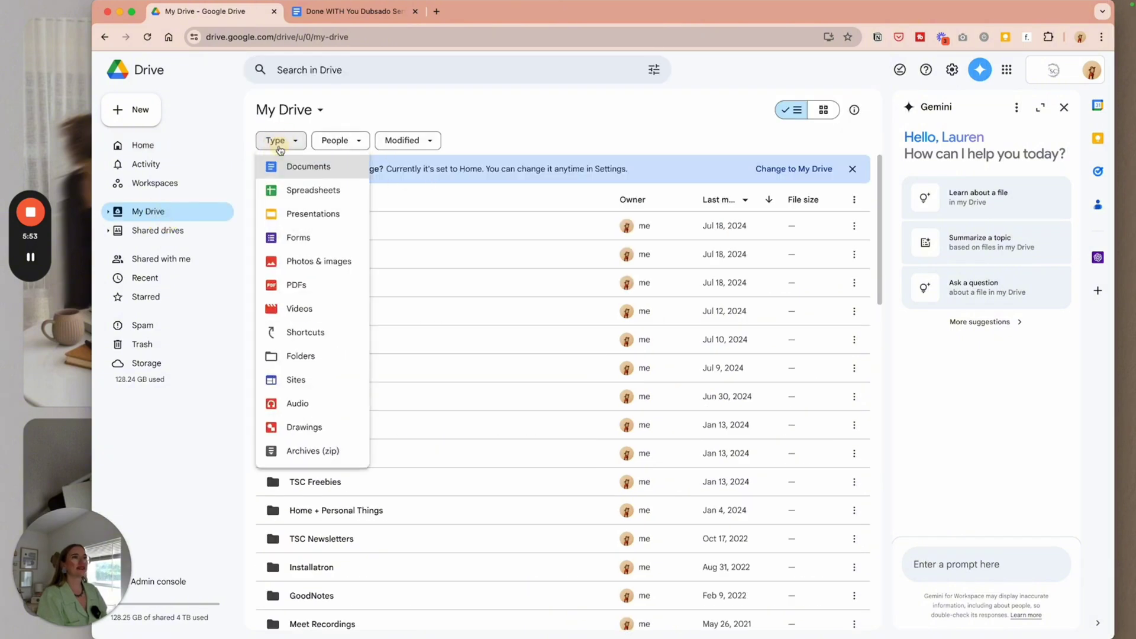
{"action": "left_click", "coordinate": [316, 289]}
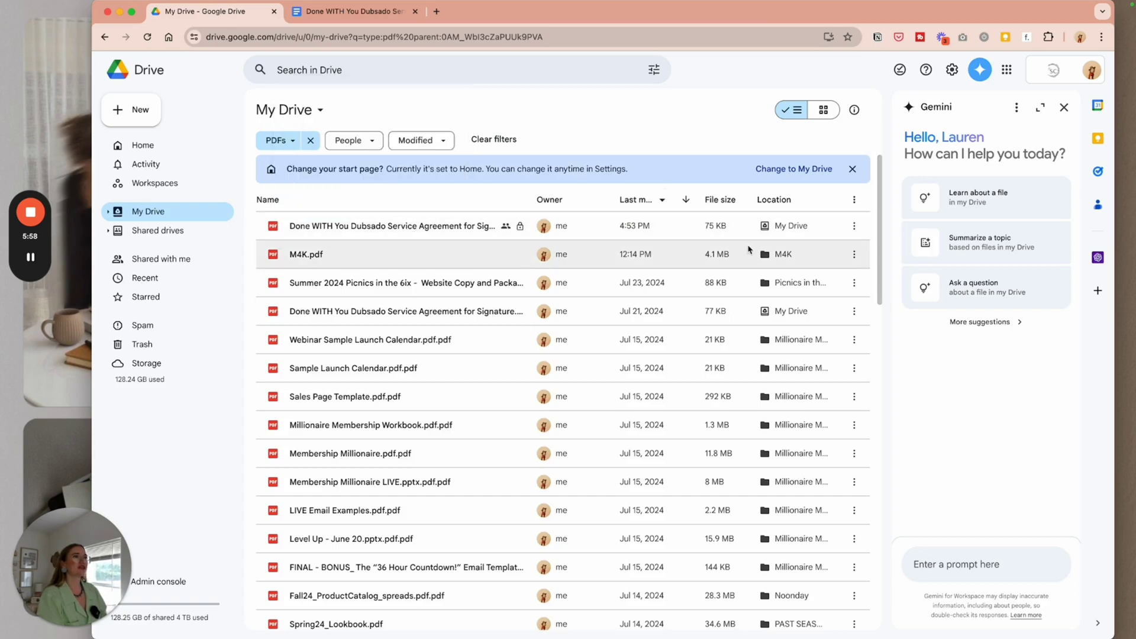
- Move the newest service agreement PDF into My Drive > Clients
{"action": "left_click", "coordinate": [853, 226]}
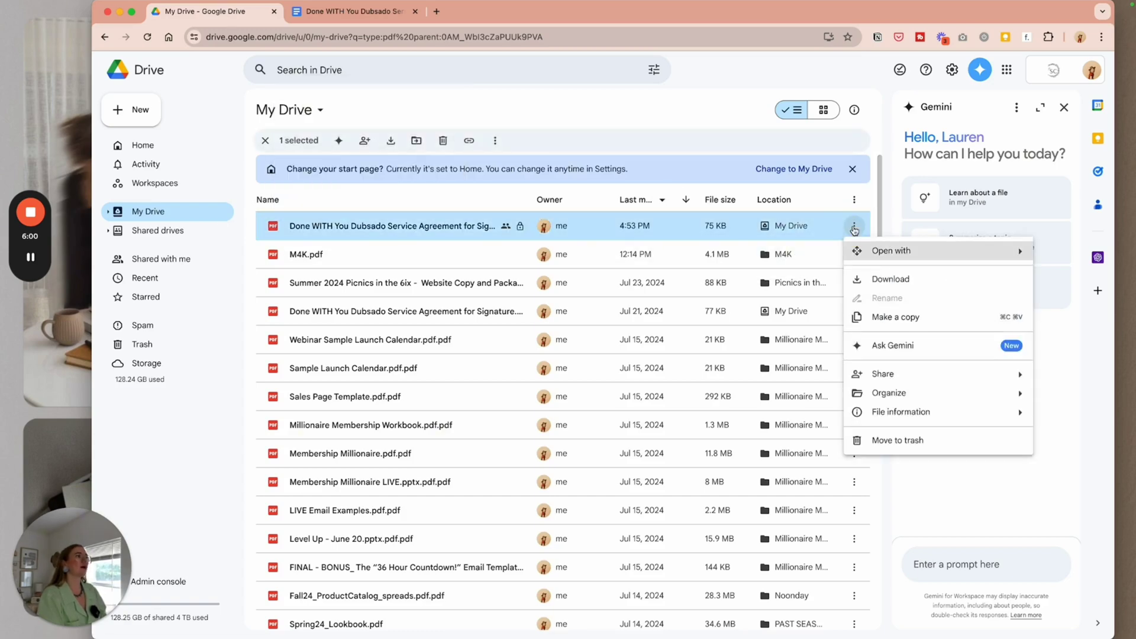
{"action": "mouse_move", "coordinate": [893, 393]}
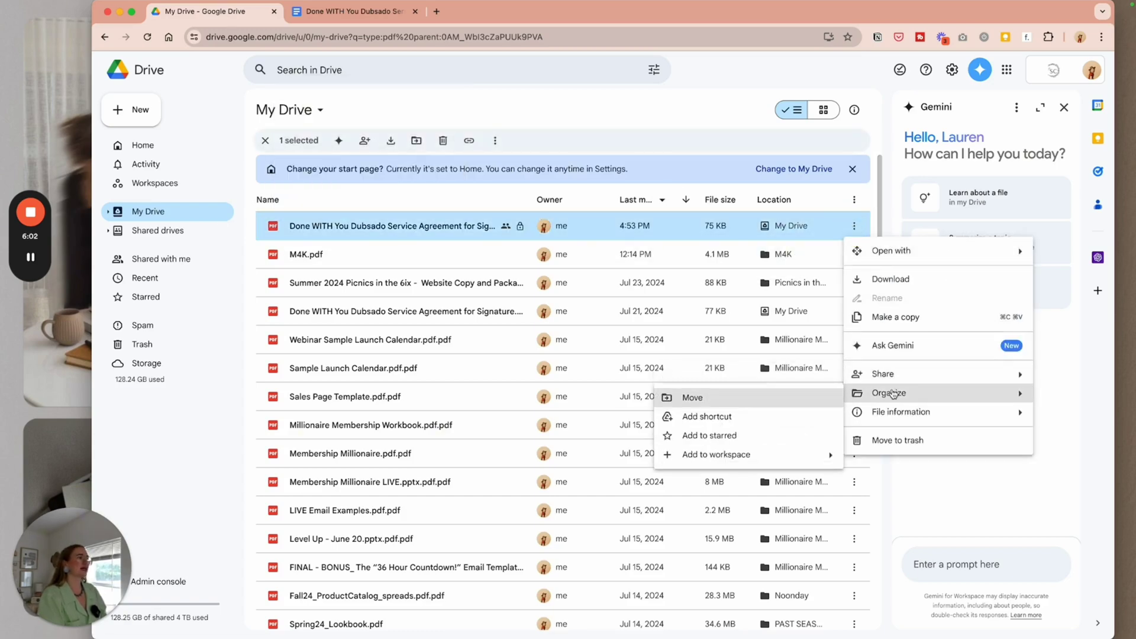
{"action": "left_click", "coordinate": [805, 397]}
{"action": "left_click", "coordinate": [779, 400]}
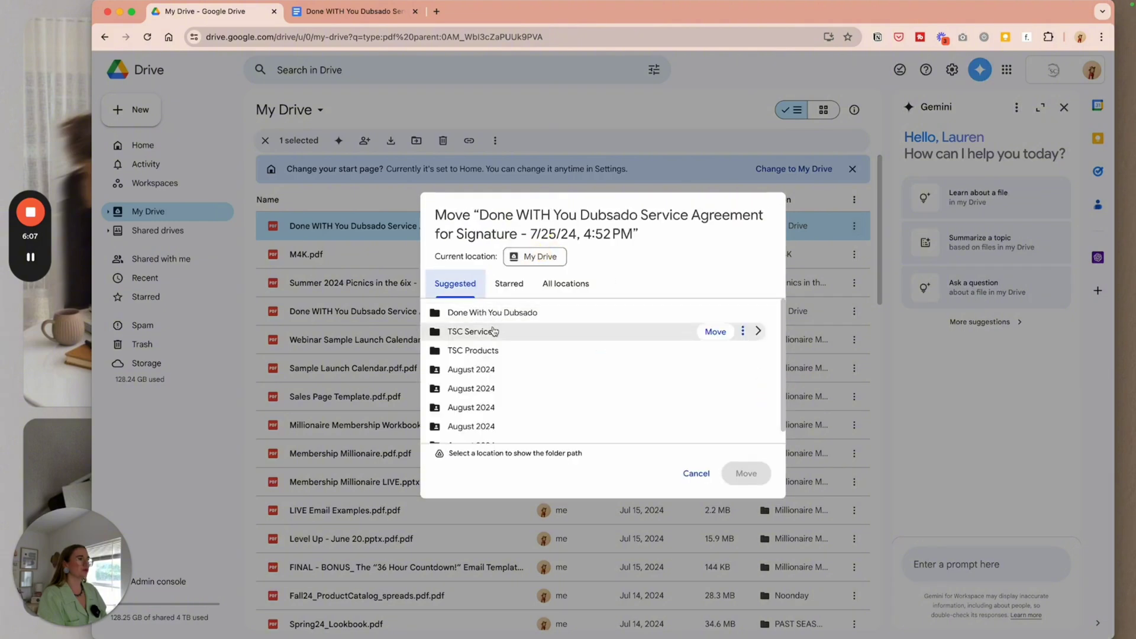
{"action": "scroll", "coordinate": [494, 331], "scroll_direction": "down", "scroll_amount": 1}
{"action": "left_click", "coordinate": [566, 283]}
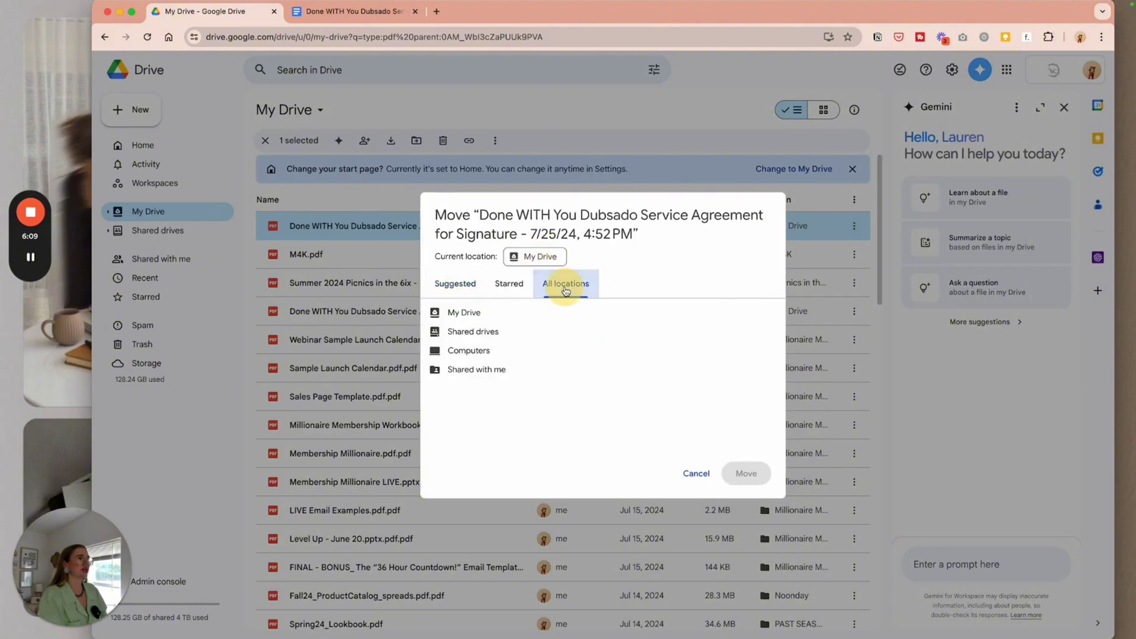
{"action": "left_click", "coordinate": [690, 315]}
{"action": "left_click", "coordinate": [760, 312]}
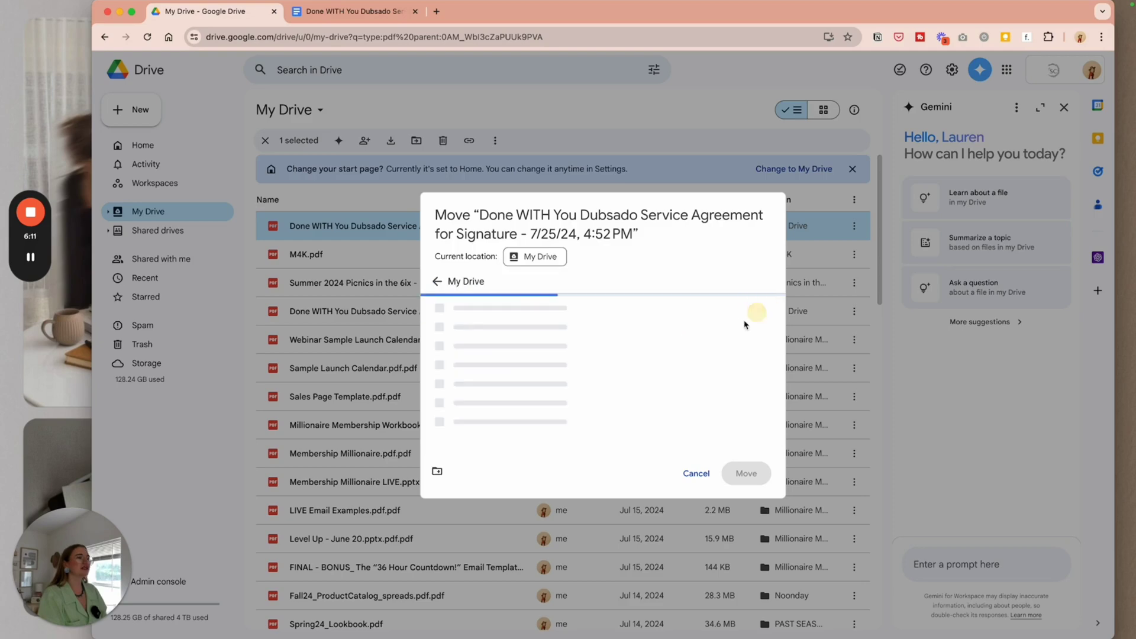
{"action": "scroll", "coordinate": [660, 402], "scroll_direction": "down", "scroll_amount": 3}
{"action": "scroll", "coordinate": [662, 402], "scroll_direction": "up", "scroll_amount": 3}
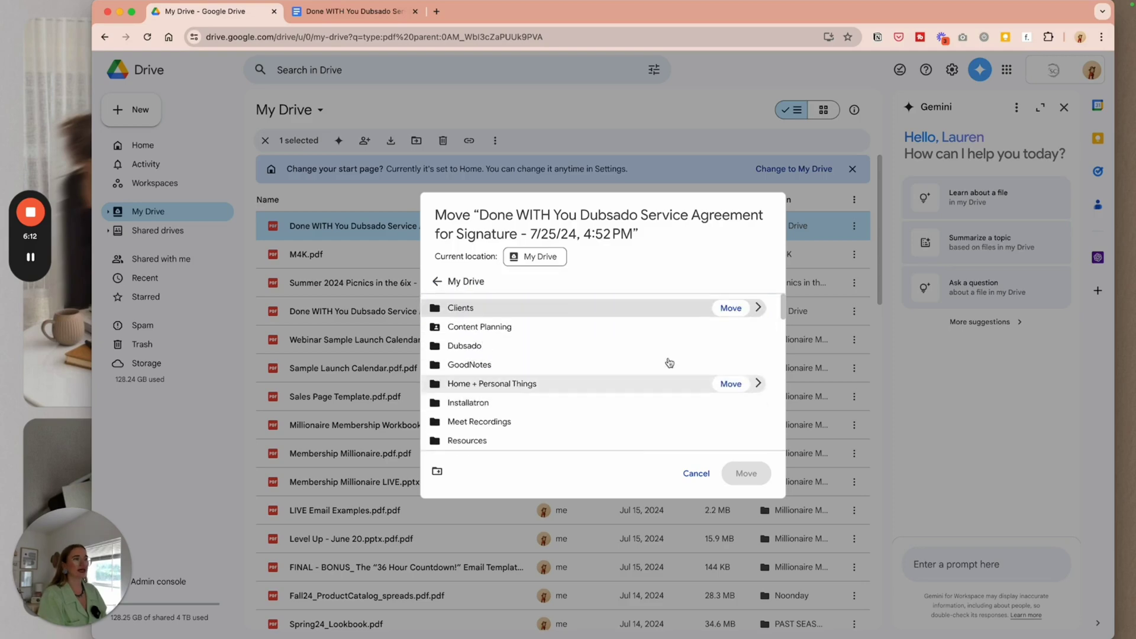
{"action": "left_click", "coordinate": [757, 307]}
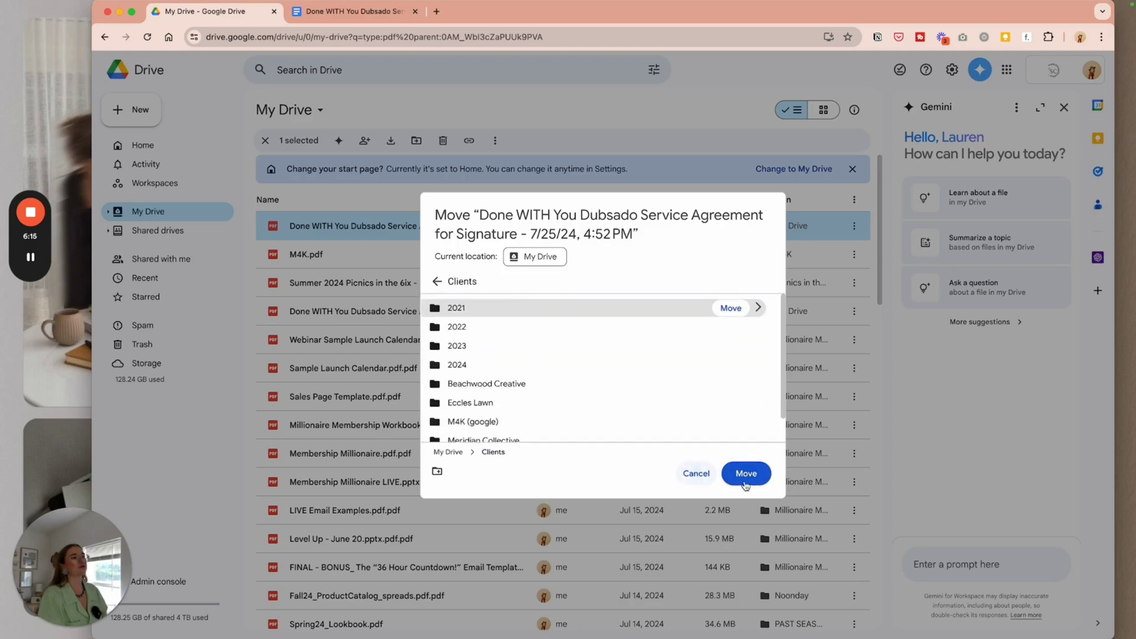
{"action": "left_click", "coordinate": [696, 473]}
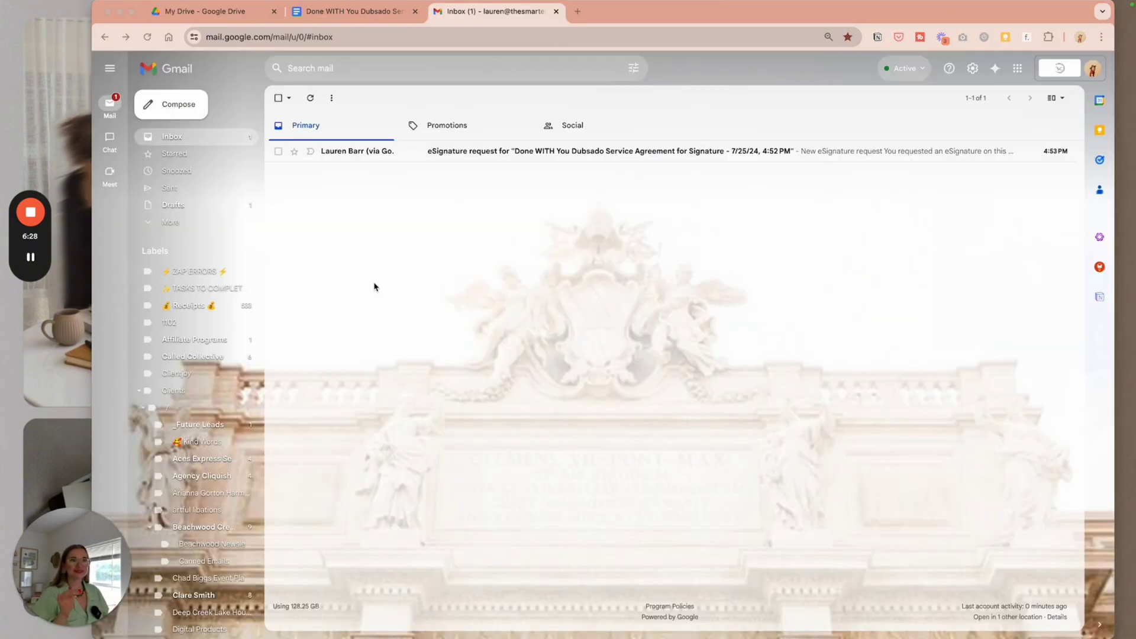
- Open the agreement from the eSignature request email, then from the client's inbox copy of it
{"action": "left_click", "coordinate": [519, 153]}
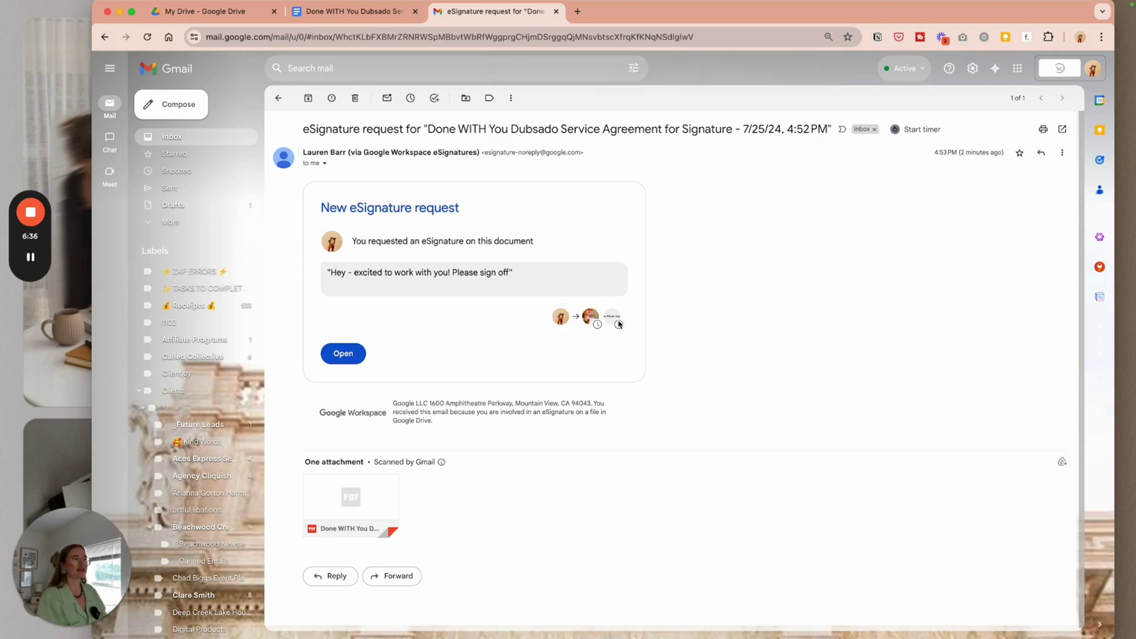
{"action": "left_click", "coordinate": [358, 358]}
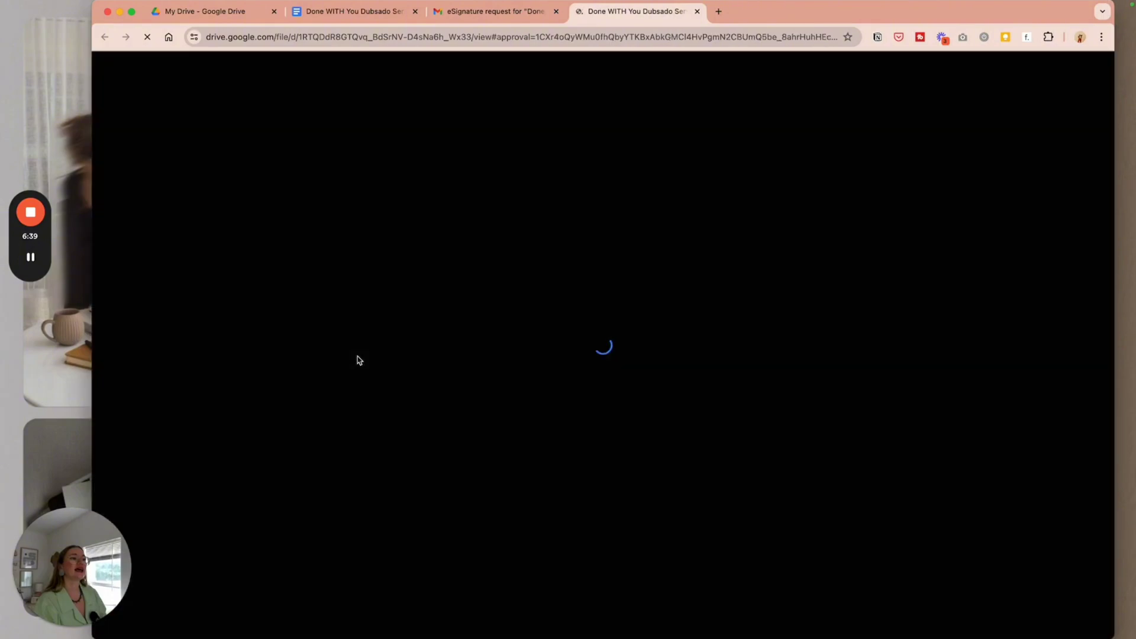
{"action": "scroll", "coordinate": [403, 302], "scroll_direction": "down", "scroll_amount": 20}
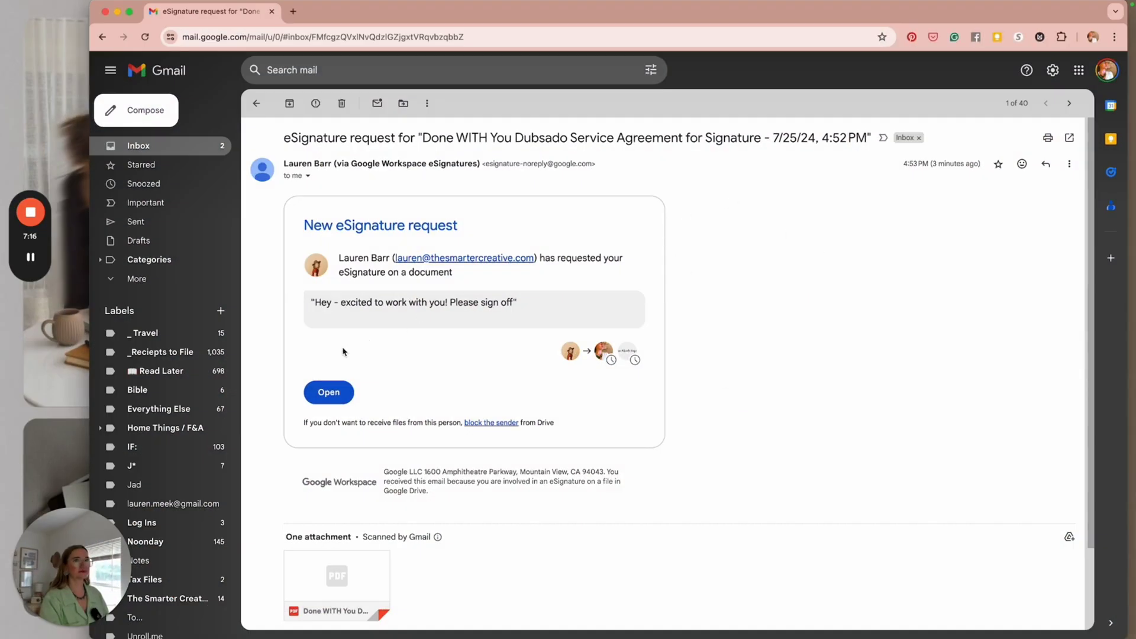
{"action": "left_click", "coordinate": [321, 396]}
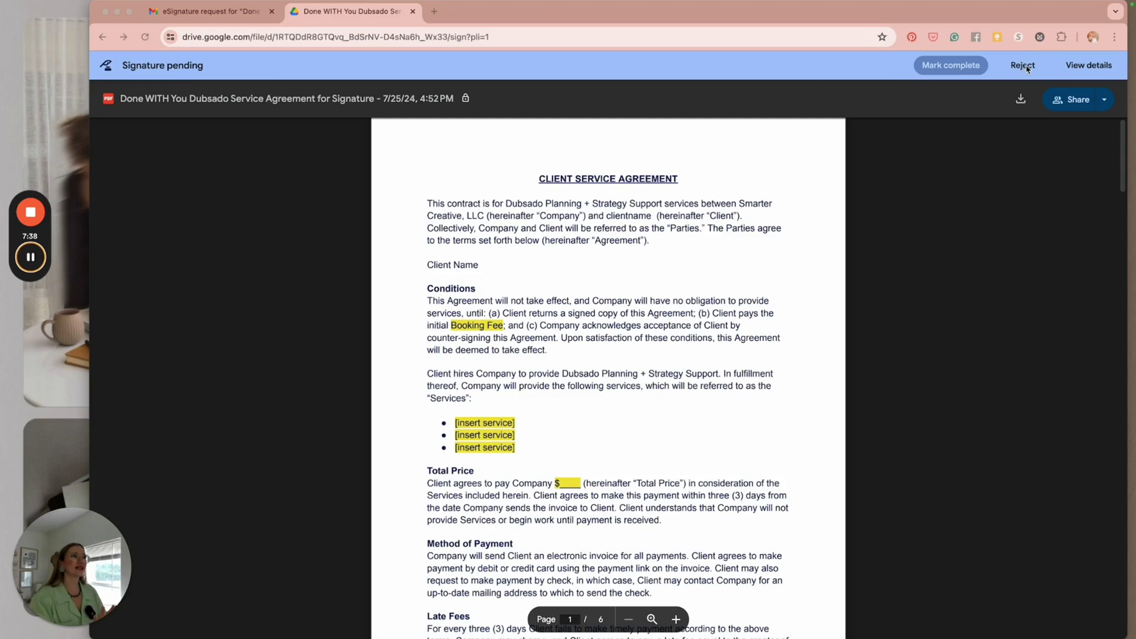
- View the eSignature details showing both signers pending, and scroll to the signature fields
{"action": "left_click", "coordinate": [1090, 65]}
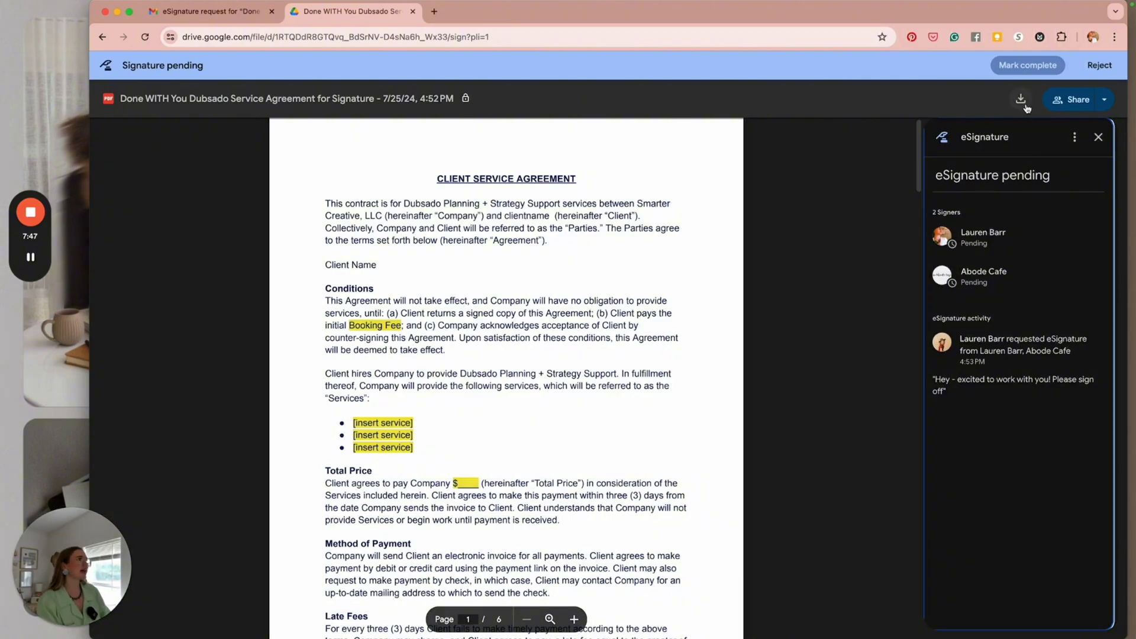
{"action": "scroll", "coordinate": [764, 355], "scroll_direction": "down", "scroll_amount": 15}
{"action": "scroll", "coordinate": [764, 355], "scroll_direction": "down", "scroll_amount": 10}
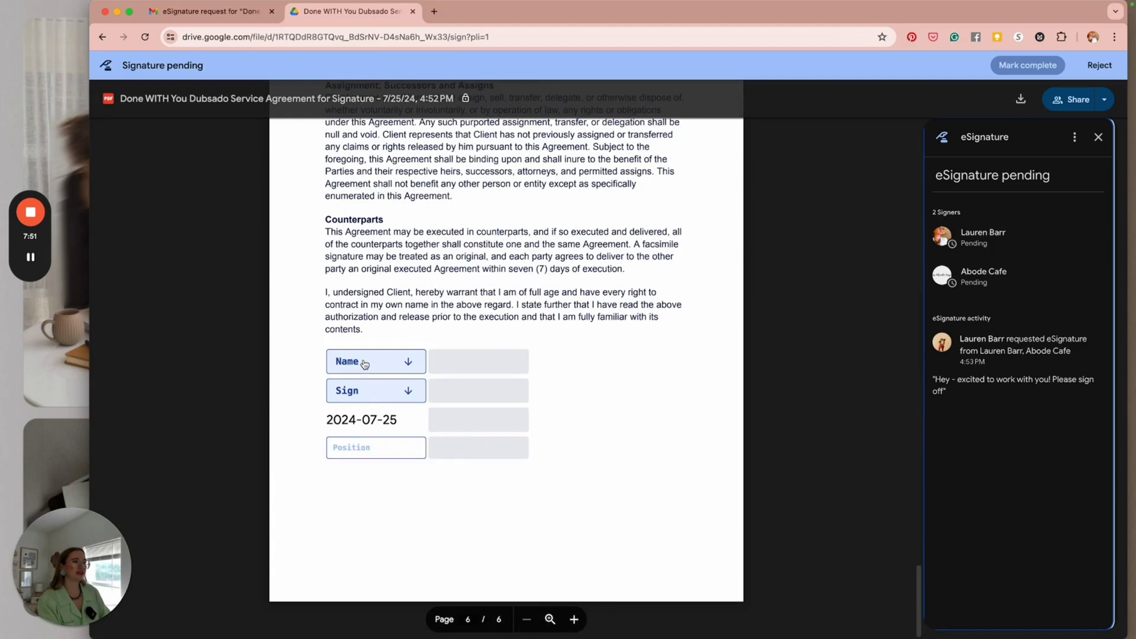
- Adopt a signature with the client's full name and initials, enter Owner as position, and sign
{"action": "left_click", "coordinate": [374, 367]}
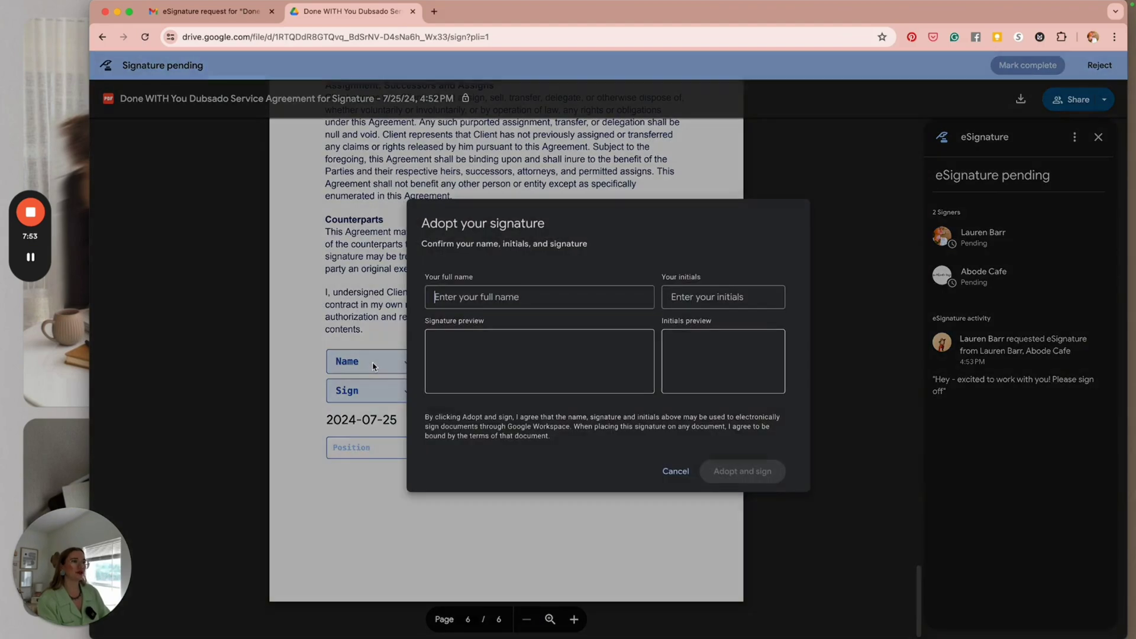
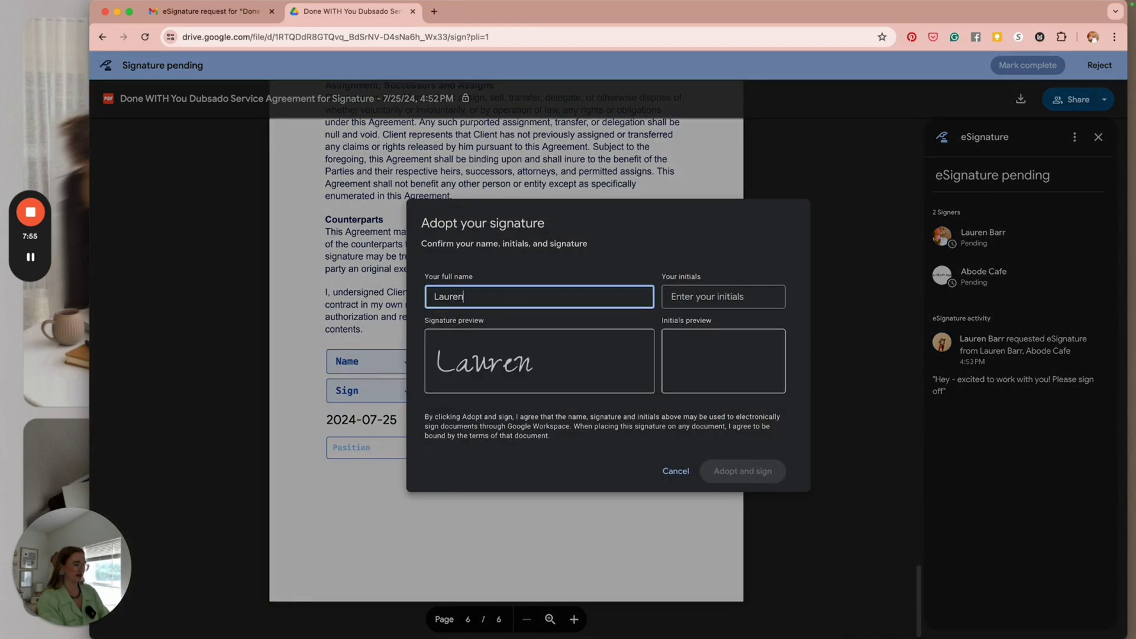
{"action": "key", "text": "Tab"}
{"action": "type", "text": "LMB"}
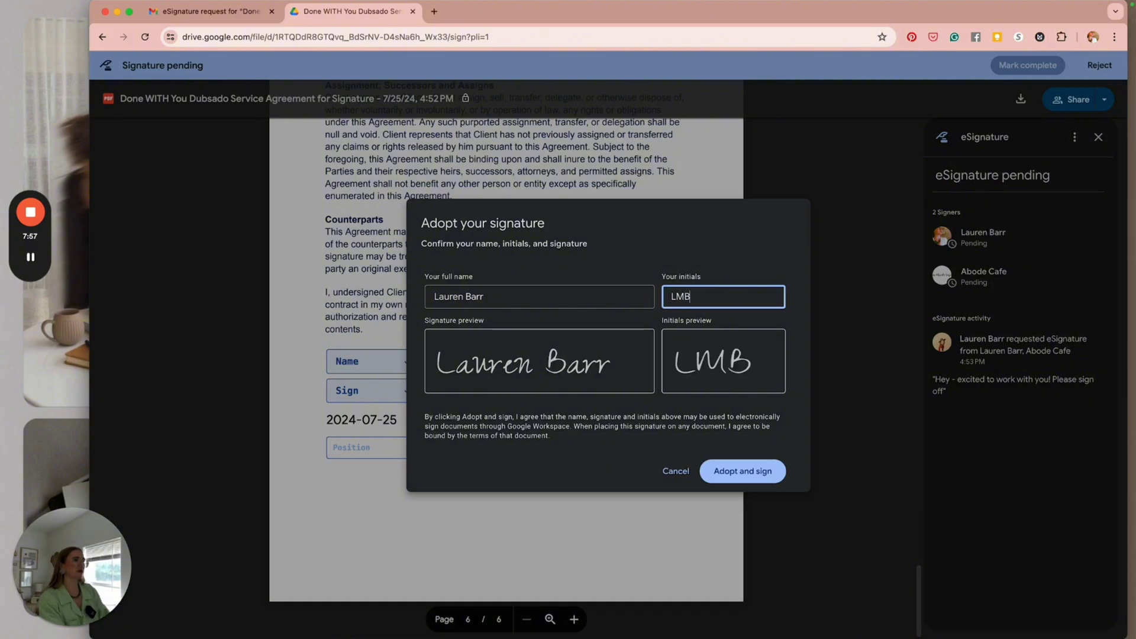
{"action": "left_click", "coordinate": [749, 476]}
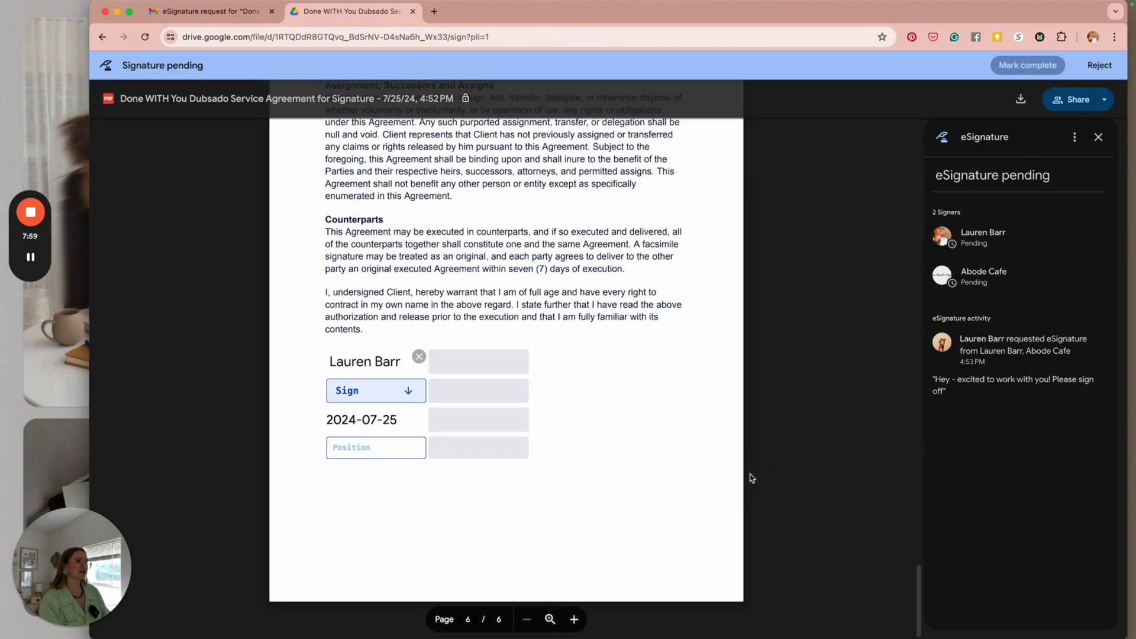
{"action": "left_click", "coordinate": [386, 448]}
{"action": "type", "text": "Owner"}
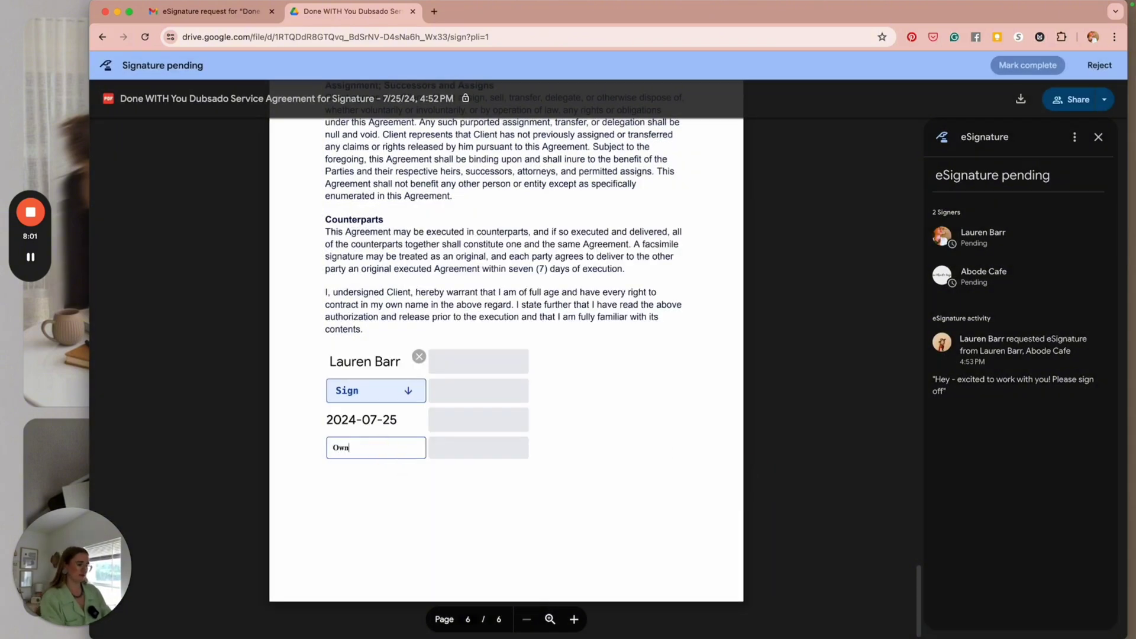
{"action": "left_click", "coordinate": [501, 393]}
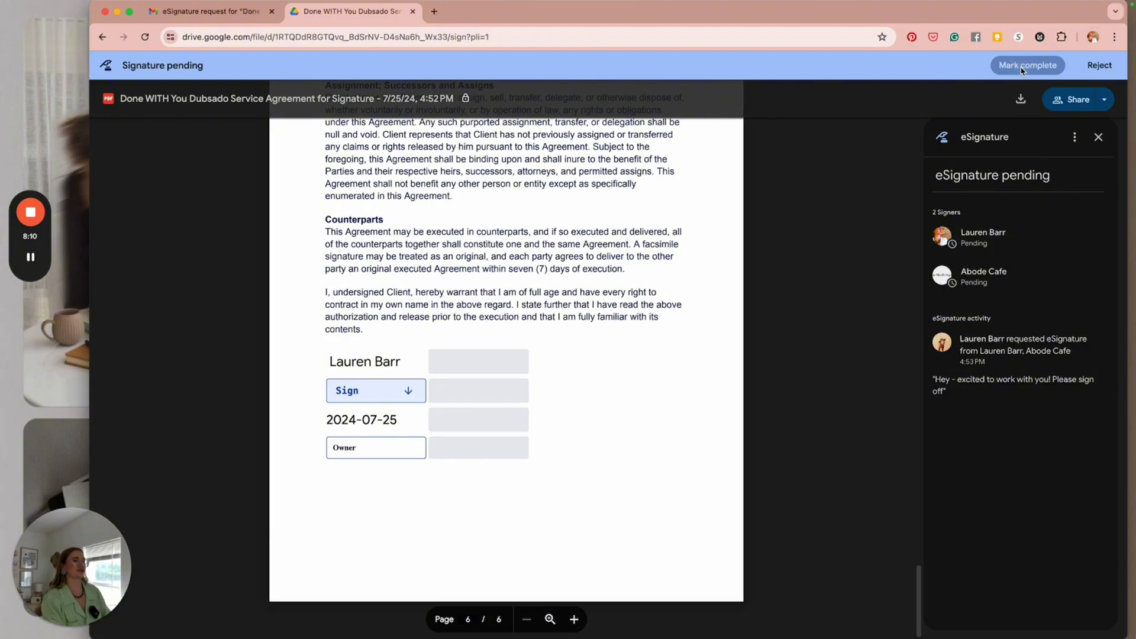
{"action": "left_click", "coordinate": [370, 397]}
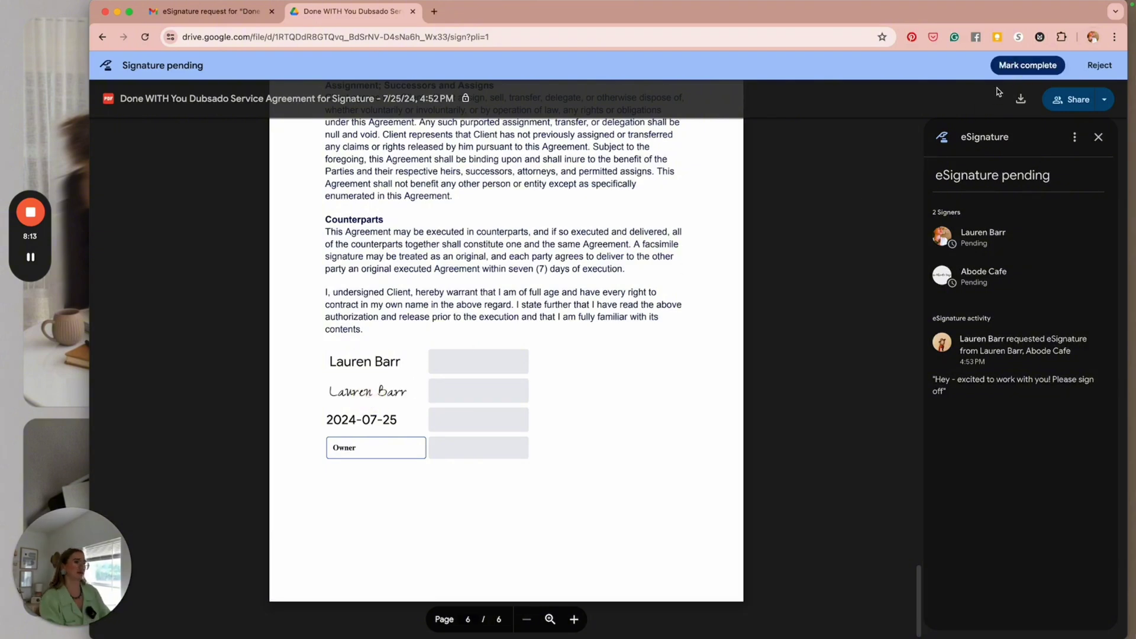
- Mark the signing complete, accept the eSignature terms, and close the agreement
{"action": "left_click", "coordinate": [1010, 70]}
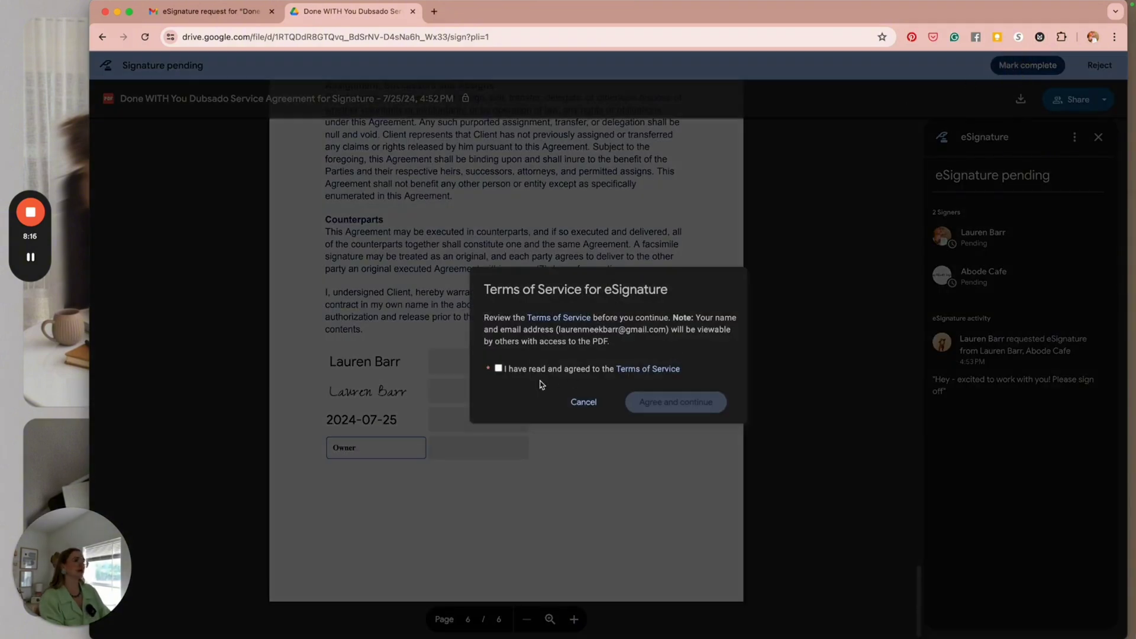
{"action": "left_click", "coordinate": [498, 368]}
{"action": "left_click", "coordinate": [678, 400]}
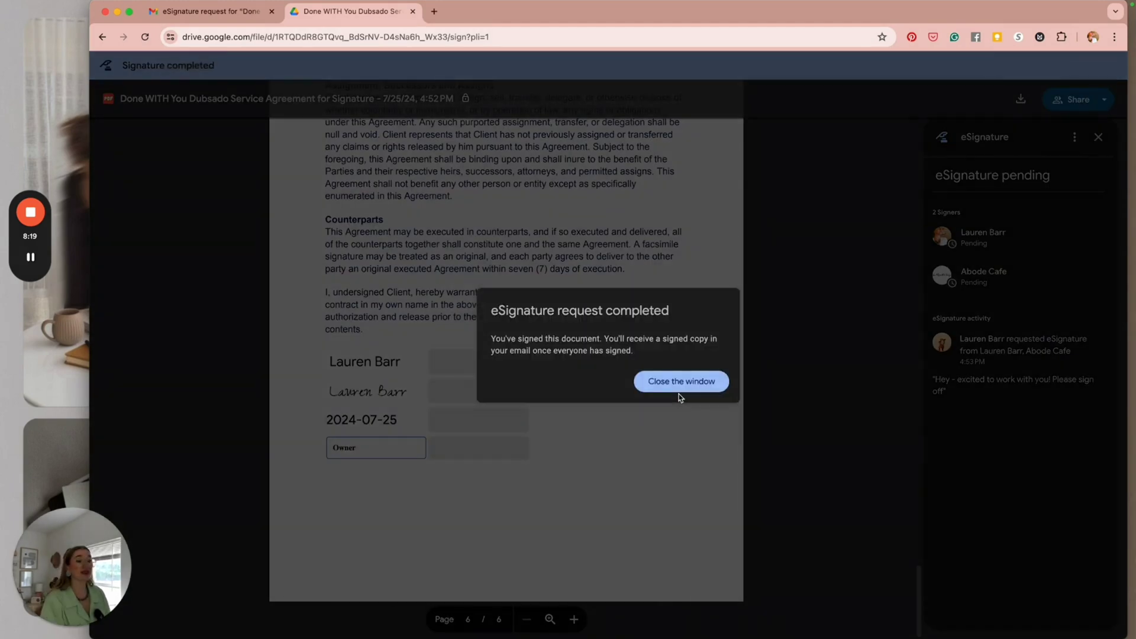
{"action": "left_click", "coordinate": [679, 381]}
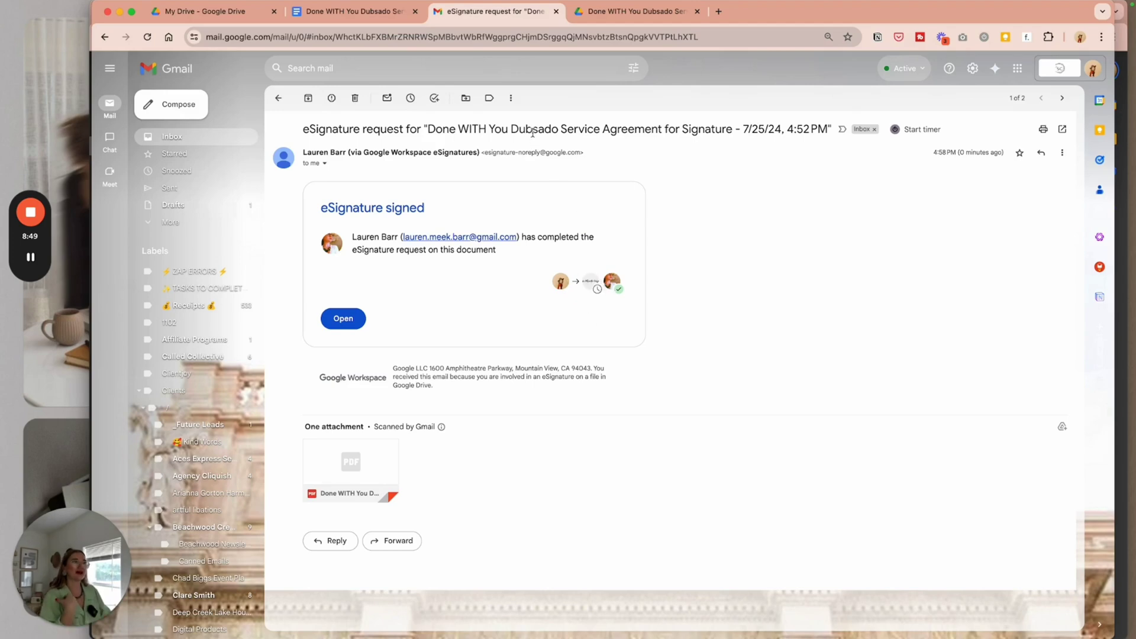
- Check the signing status, then open the 'eSigned Document Ready' email and display its images
{"action": "left_click", "coordinate": [645, 11]}
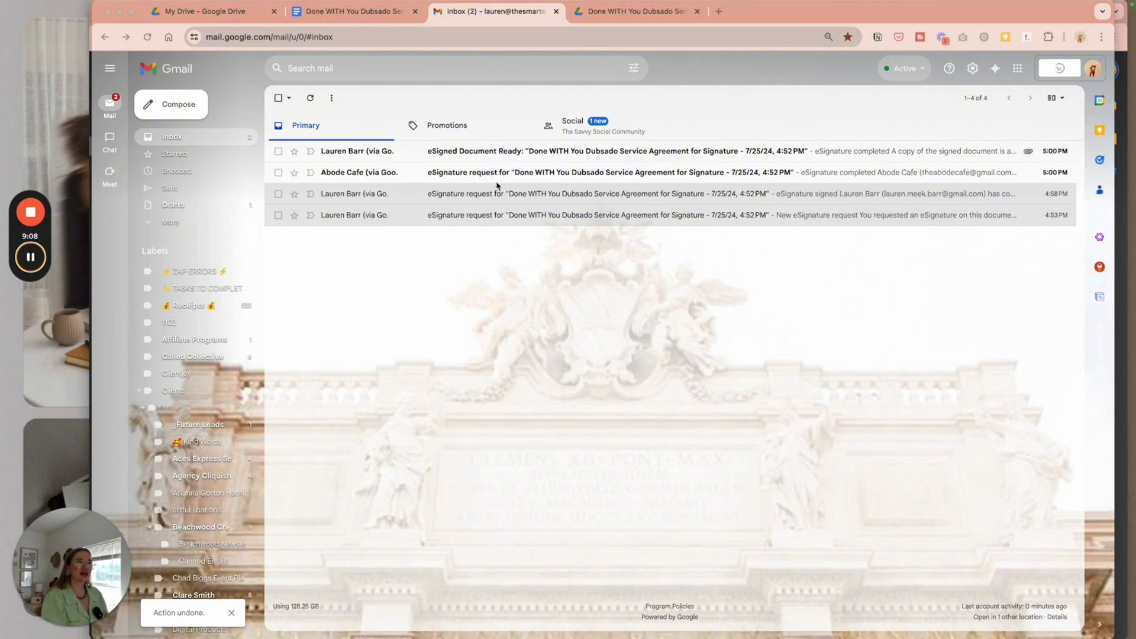
{"action": "left_click", "coordinate": [577, 151]}
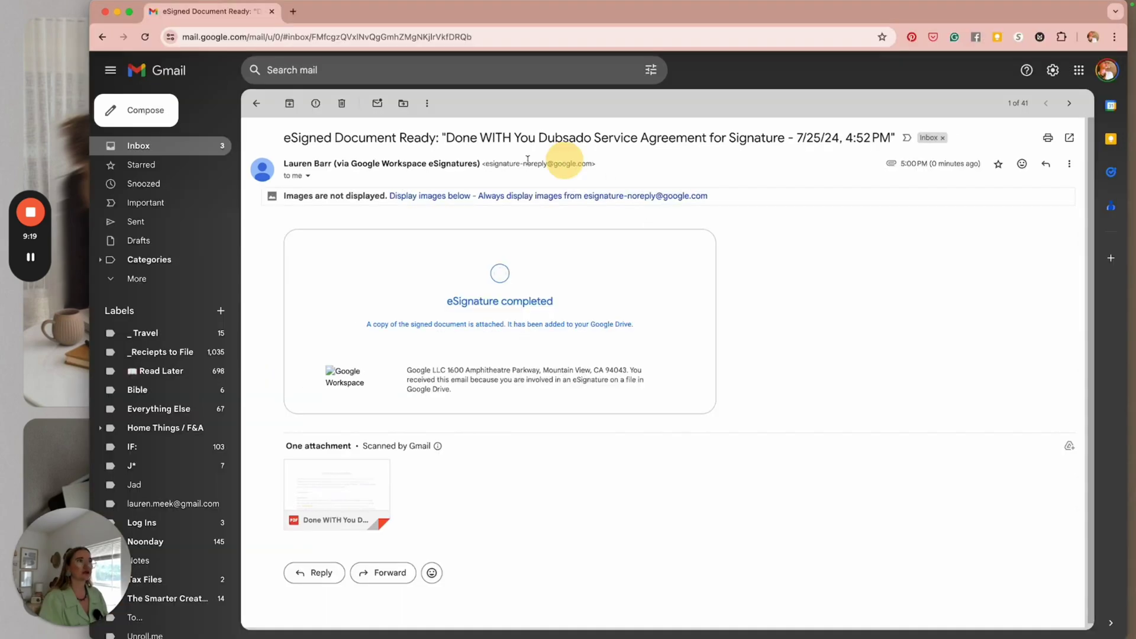
{"action": "left_click", "coordinate": [408, 195]}
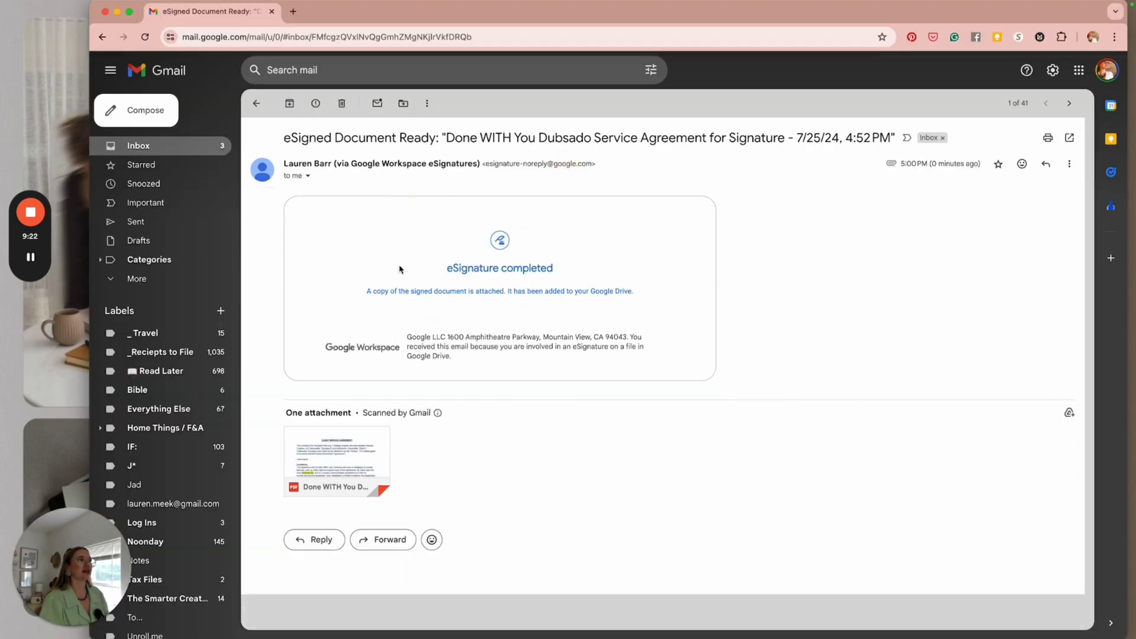
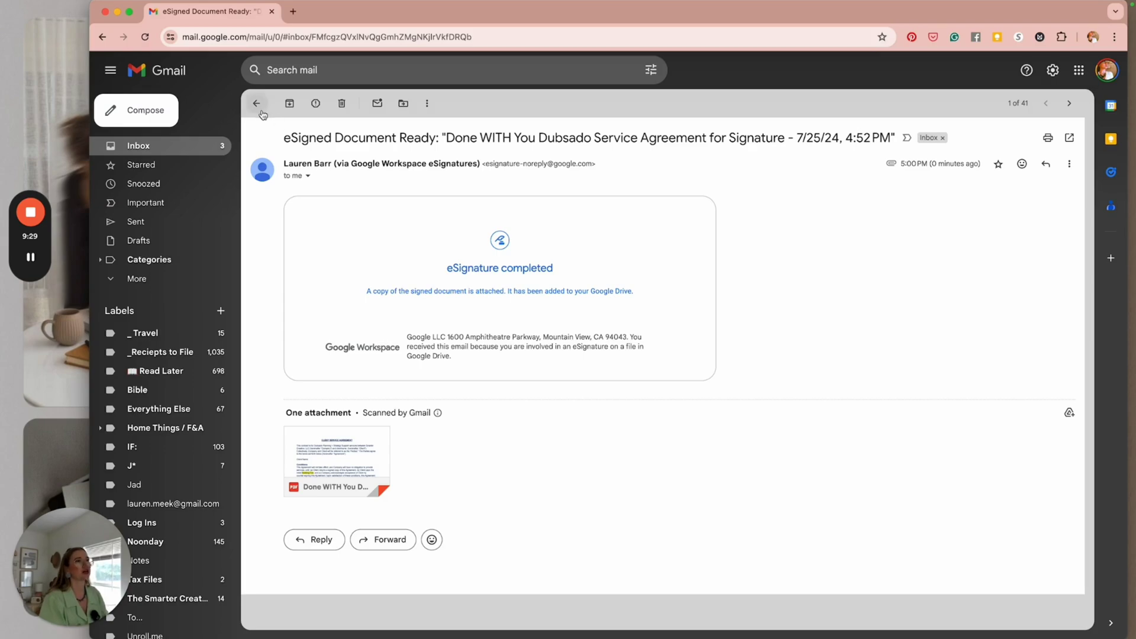
- Preview the signed agreement PDF and check both signatures dated 2024-07-25
{"action": "left_click", "coordinate": [358, 454]}
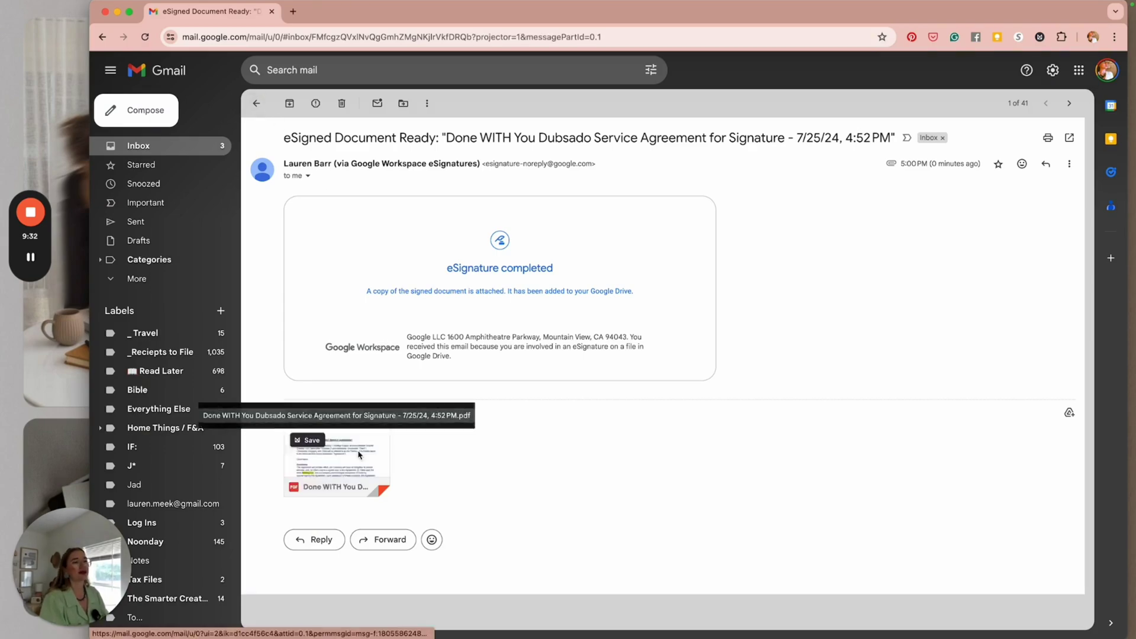
{"action": "scroll", "coordinate": [402, 439], "scroll_direction": "down", "scroll_amount": 15}
{"action": "scroll", "coordinate": [402, 440], "scroll_direction": "down", "scroll_amount": 20}
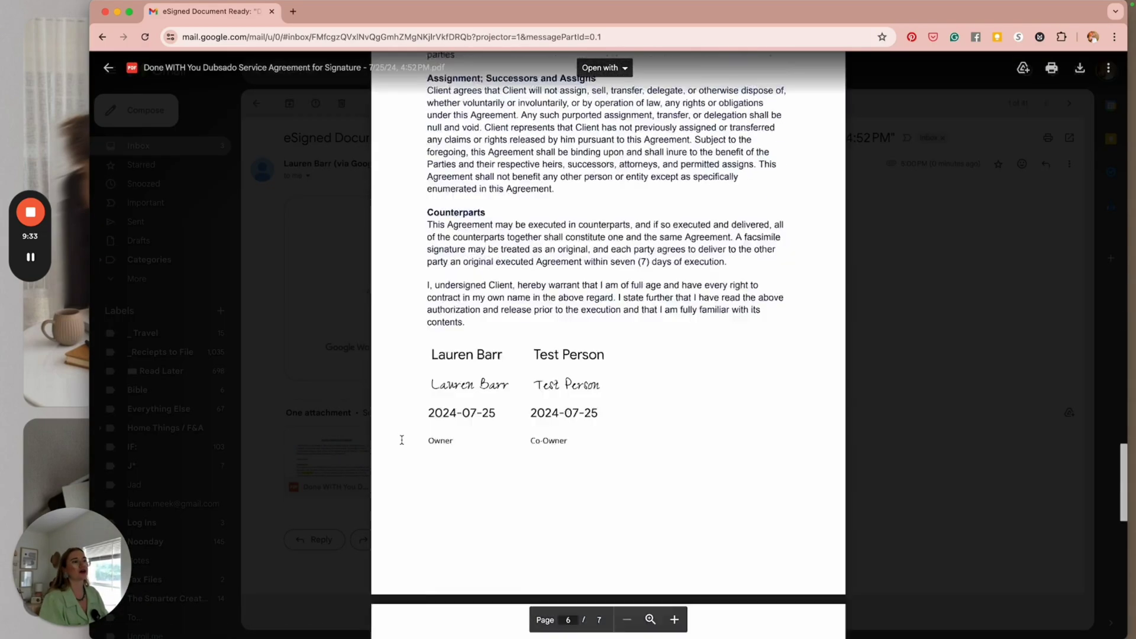
{"action": "scroll", "coordinate": [402, 440], "scroll_direction": "up", "scroll_amount": 10}
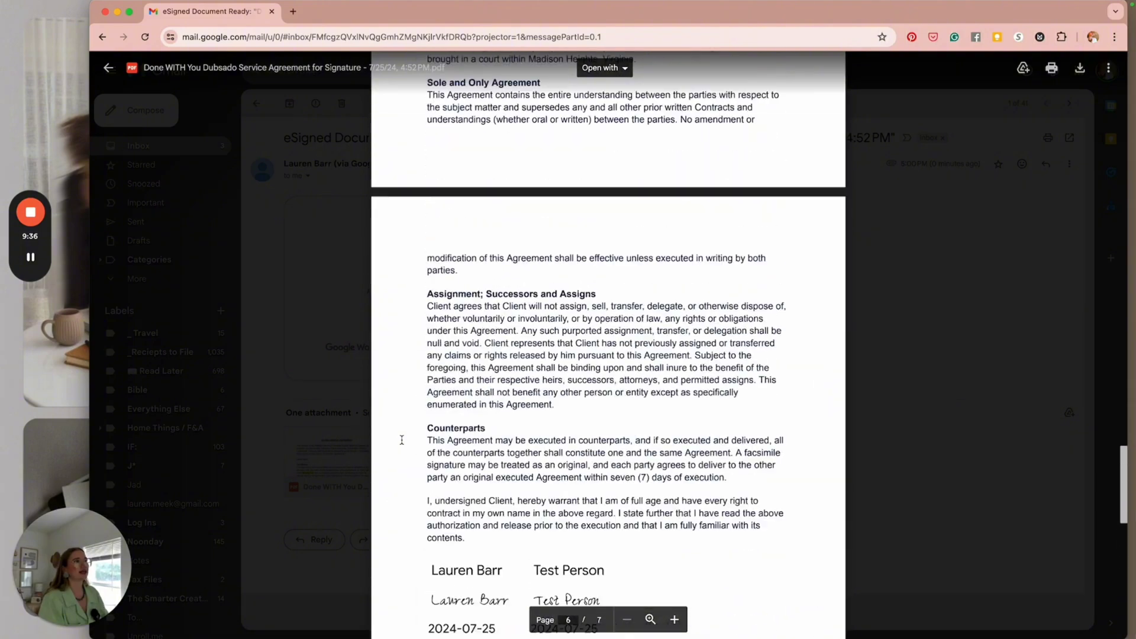
{"action": "scroll", "coordinate": [399, 438], "scroll_direction": "down", "scroll_amount": 5}
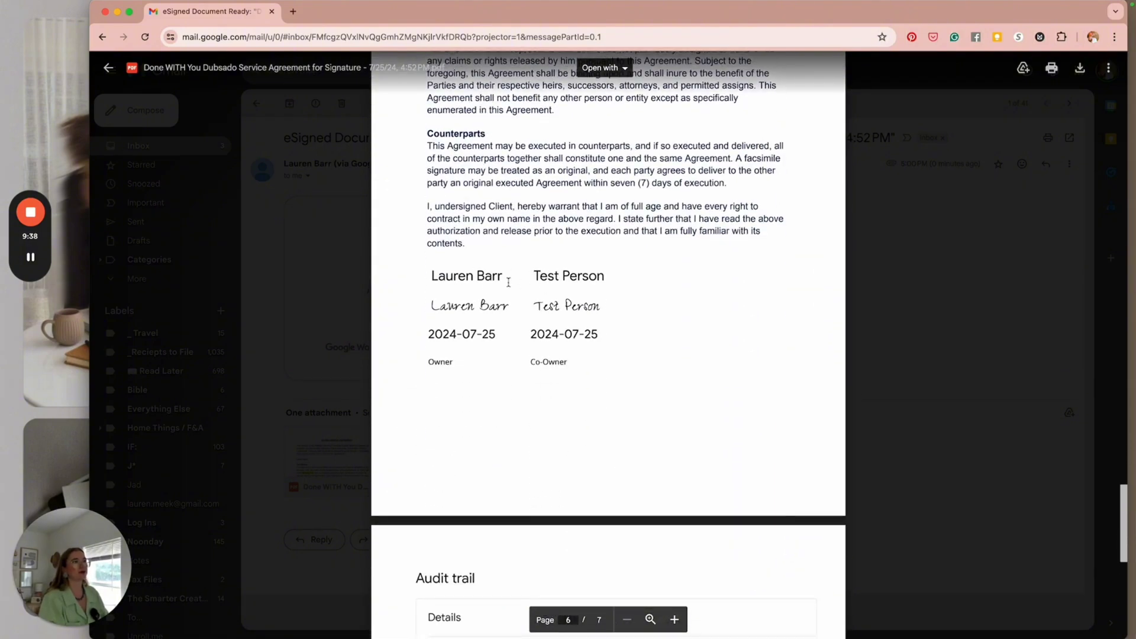
{"action": "scroll", "coordinate": [632, 325], "scroll_direction": "down", "scroll_amount": 7}
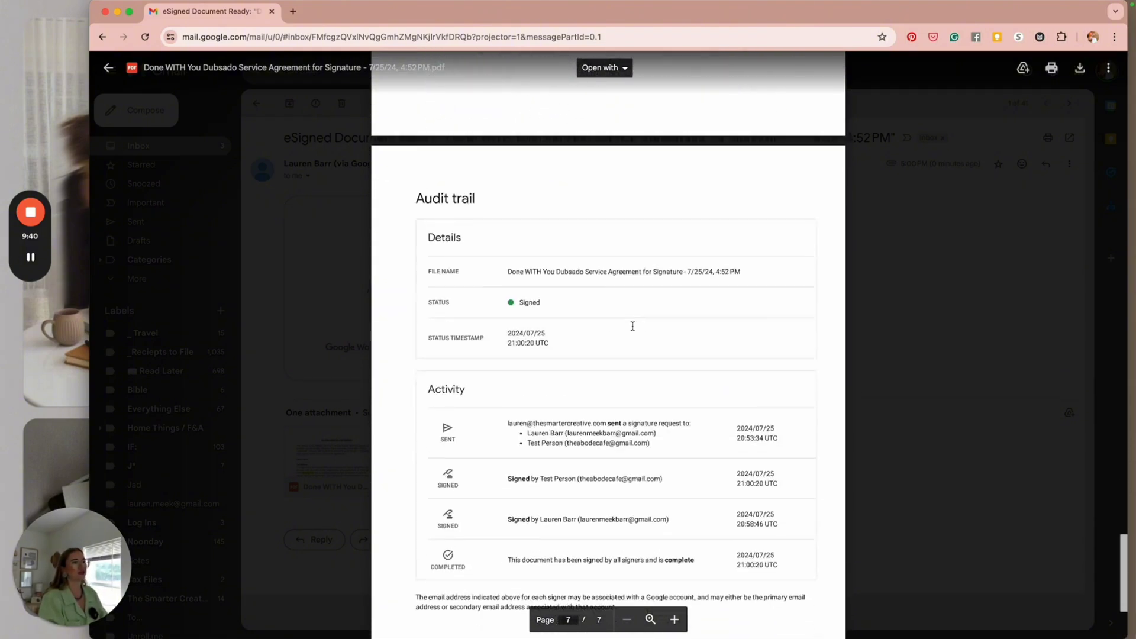
{"action": "scroll", "coordinate": [649, 380], "scroll_direction": "down", "scroll_amount": 2}
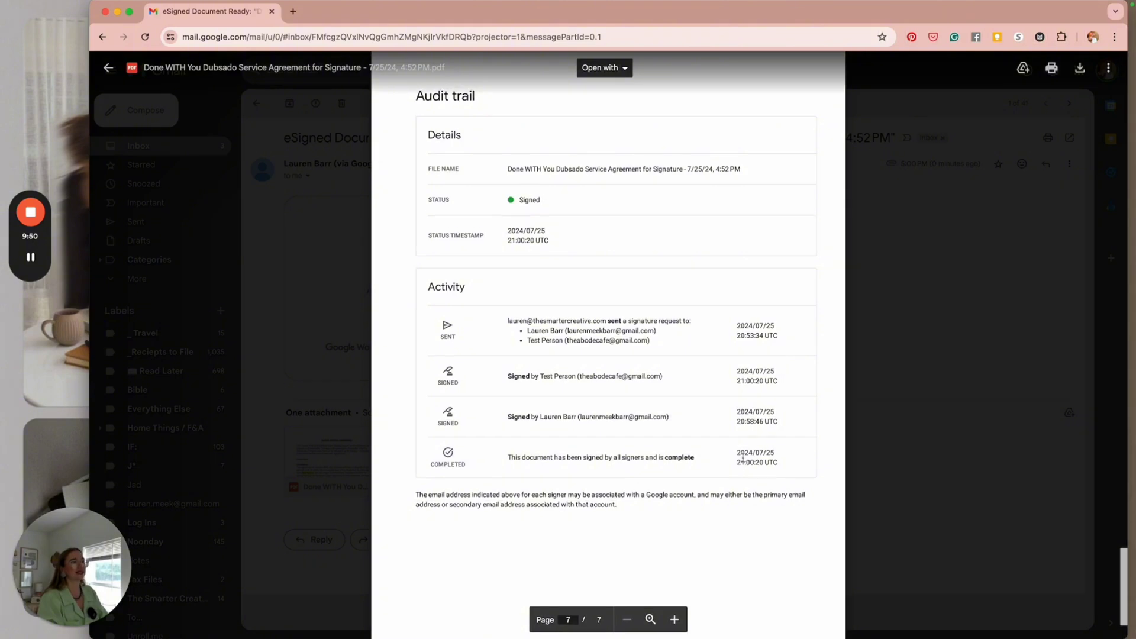
- Review the Audit trail page showing status Signed and complete
{"action": "scroll", "coordinate": [742, 458], "scroll_direction": "up", "scroll_amount": 2}
{"action": "scroll", "coordinate": [458, 286], "scroll_direction": "down", "scroll_amount": 1}
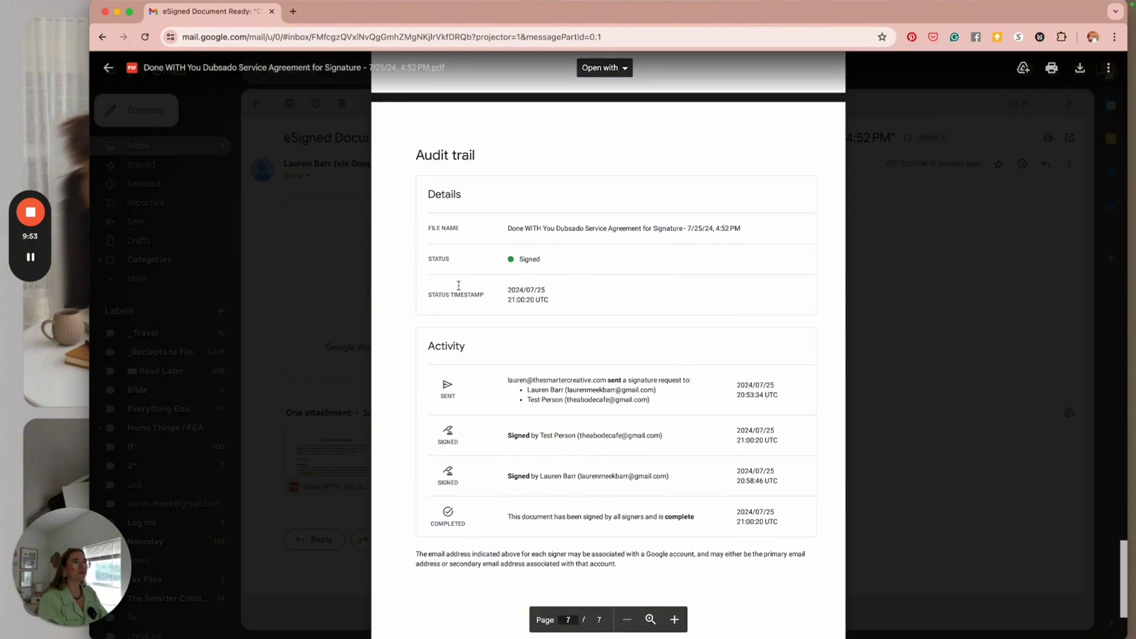
{"action": "scroll", "coordinate": [621, 241], "scroll_direction": "down", "scroll_amount": 3}
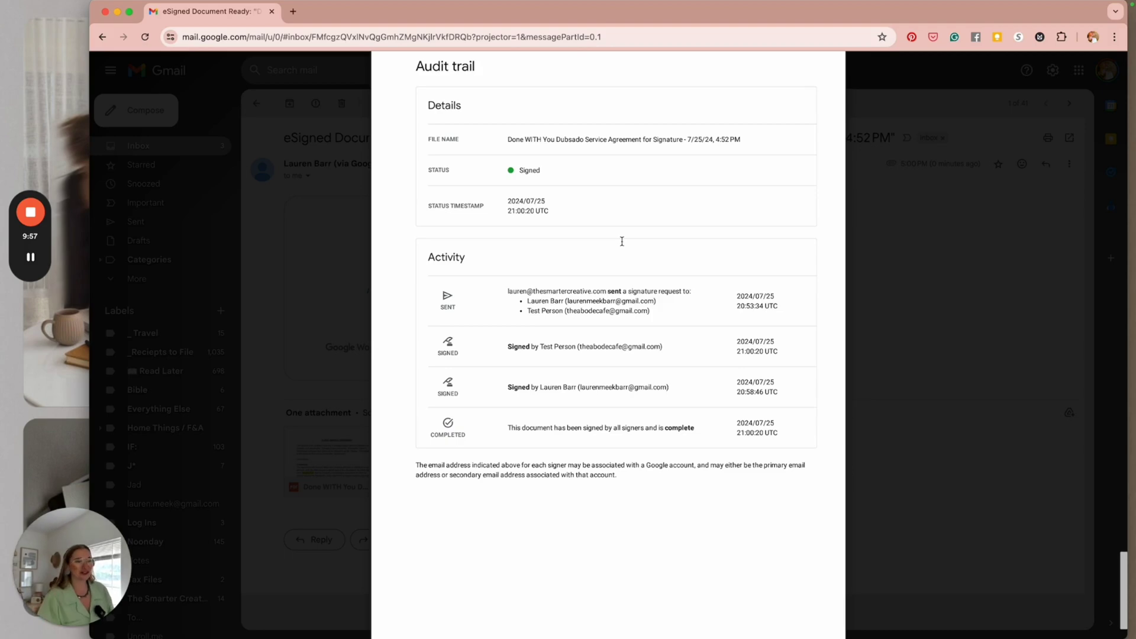
{"action": "scroll", "coordinate": [622, 241], "scroll_direction": "up", "scroll_amount": 15}
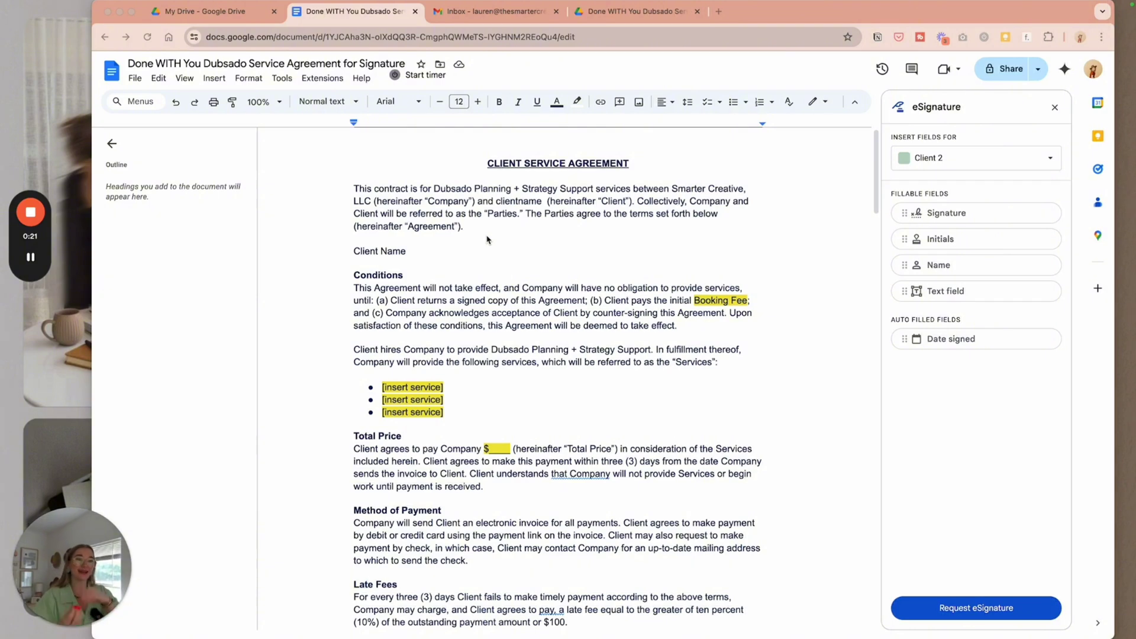
{"action": "triple_click", "coordinate": [379, 252]}
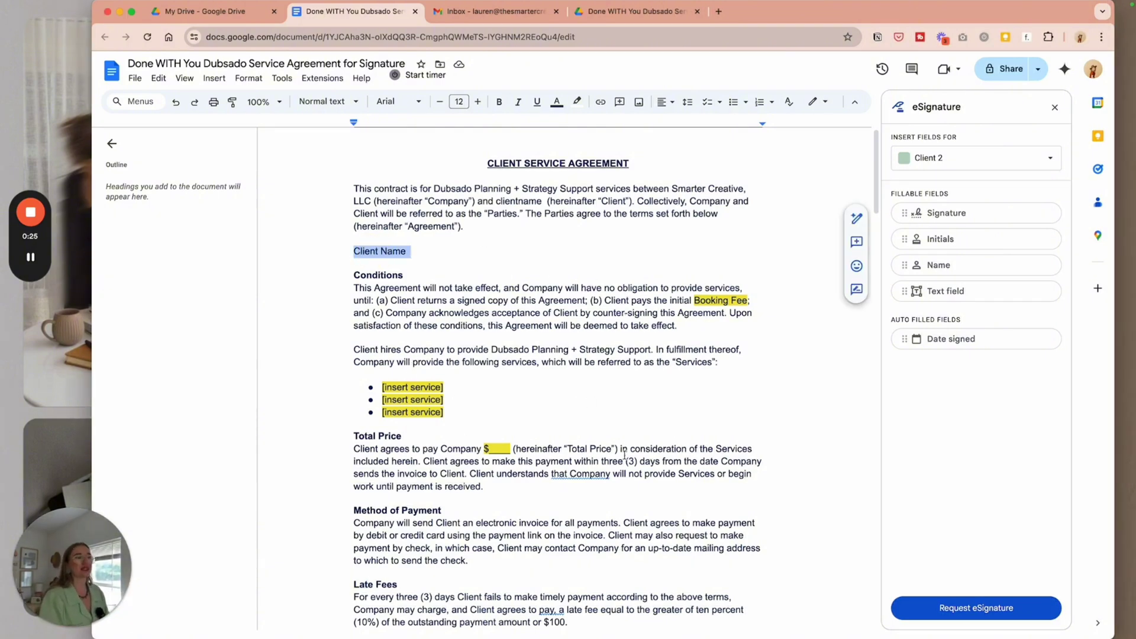
{"action": "left_click", "coordinate": [611, 413]}
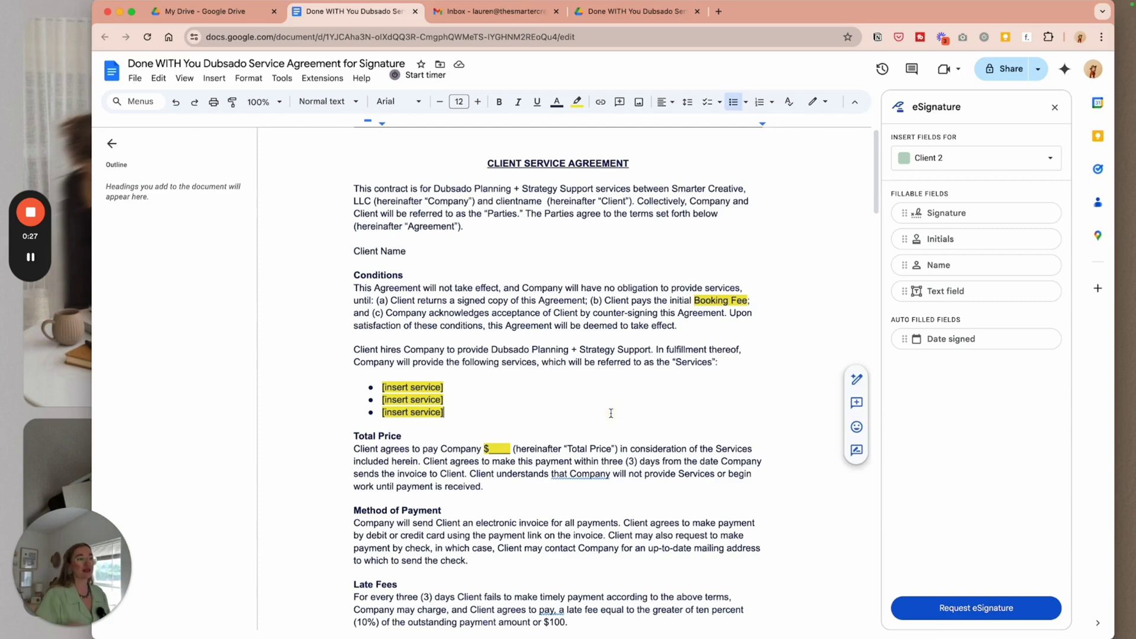